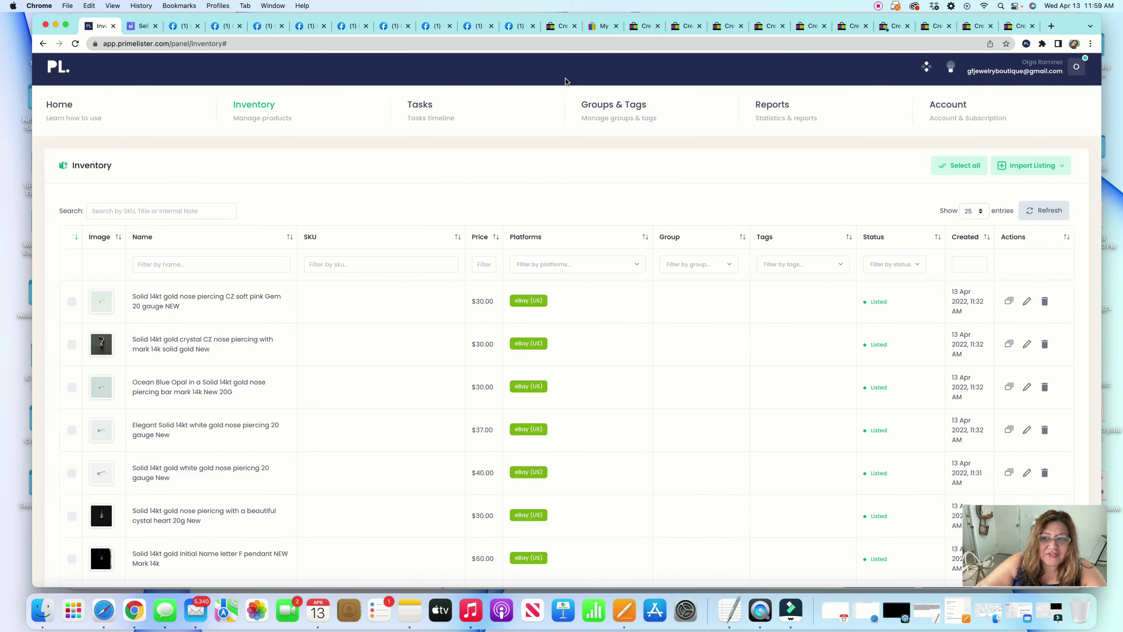
Select all listings in the inventory and delete them from the inventory, leaving the marketplaces unaffected
scroll(565, 79, "down", 1)
scroll(564, 86, "up", 1)
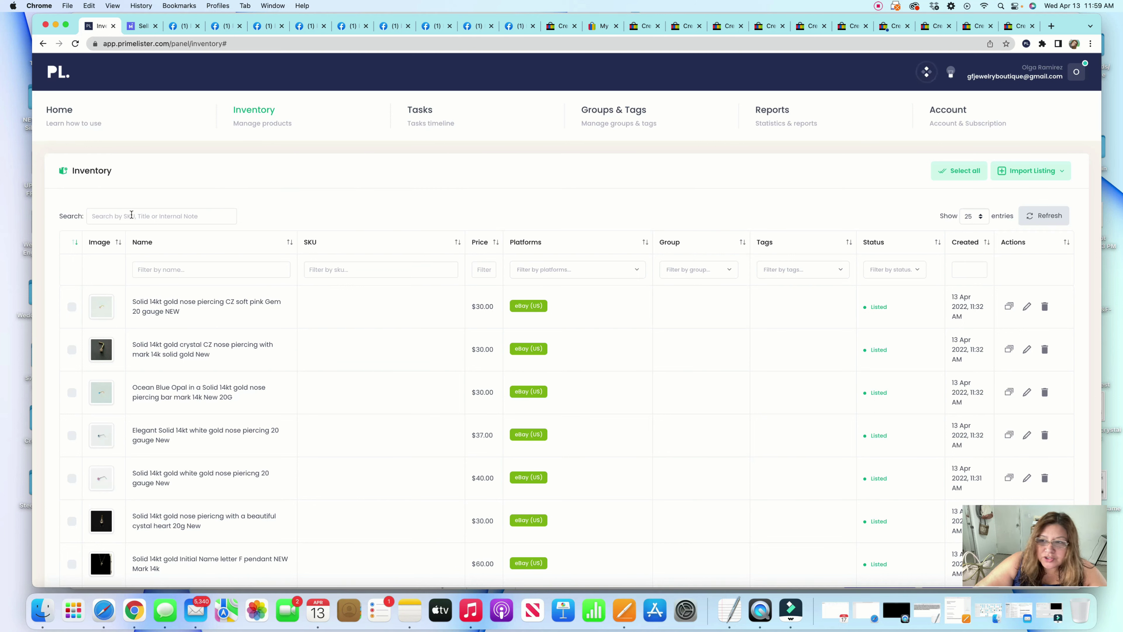
left_click(952, 174)
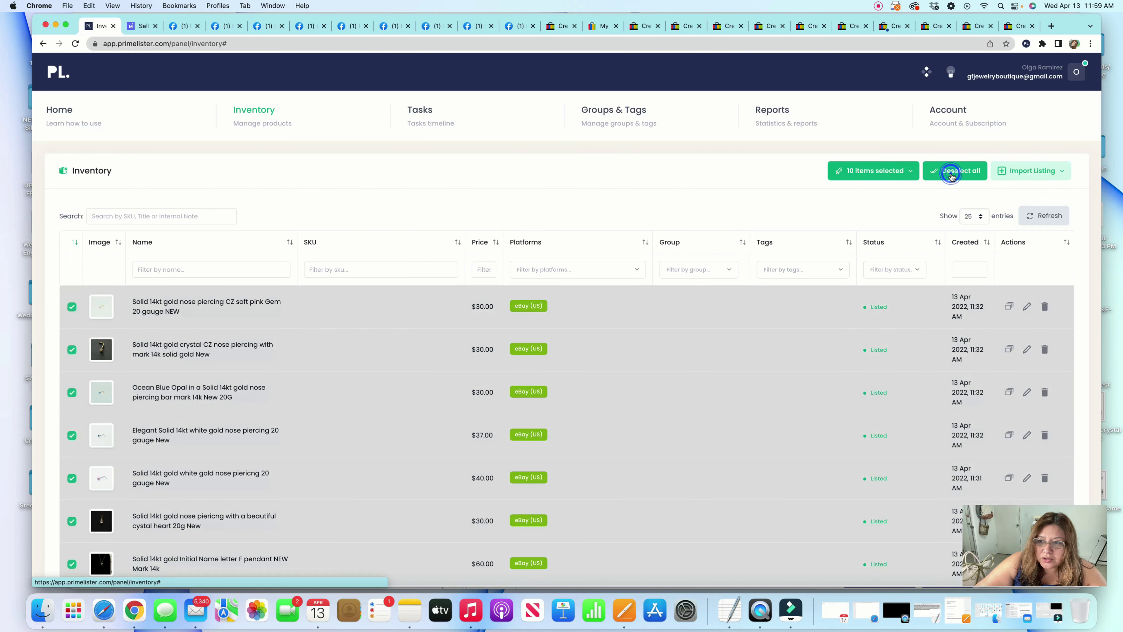
left_click(1063, 173)
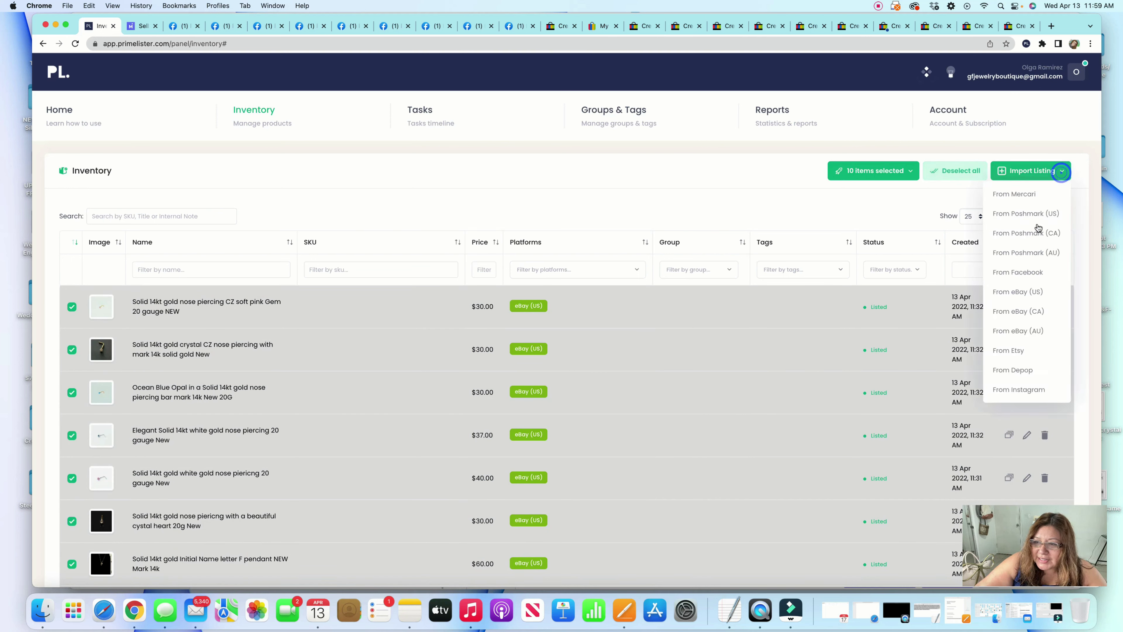
left_click(901, 174)
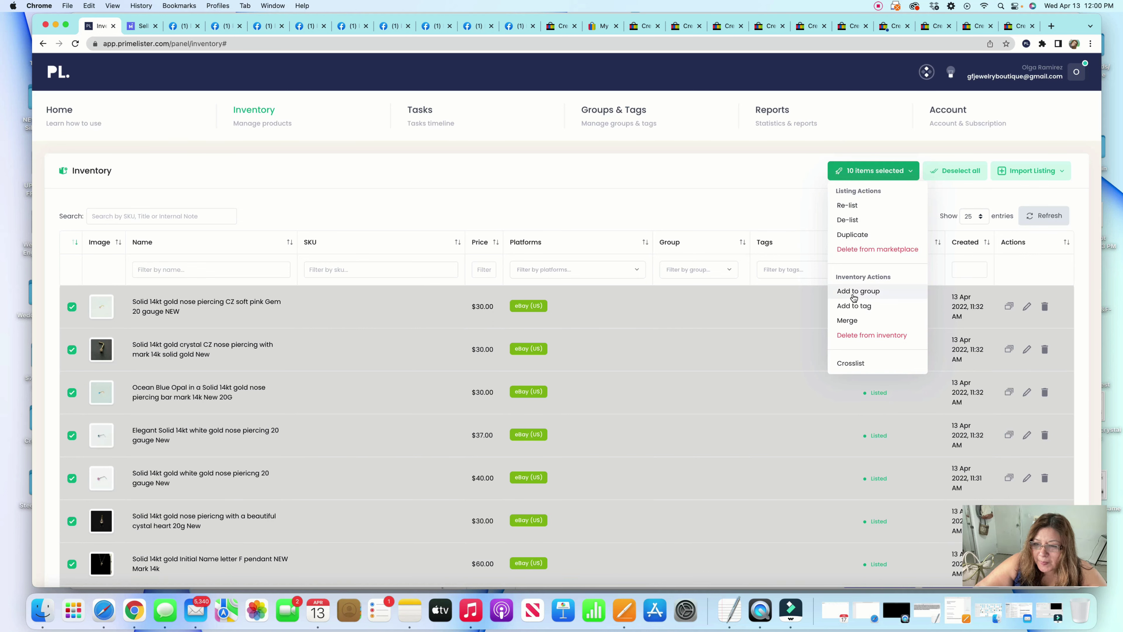
left_click(858, 336)
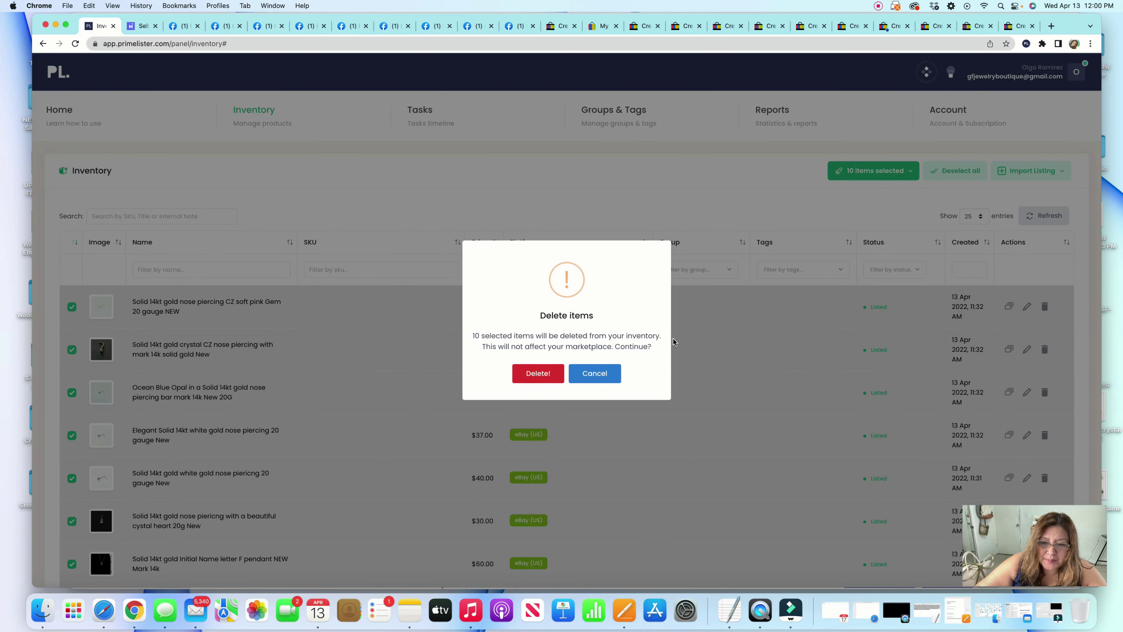
left_click(549, 380)
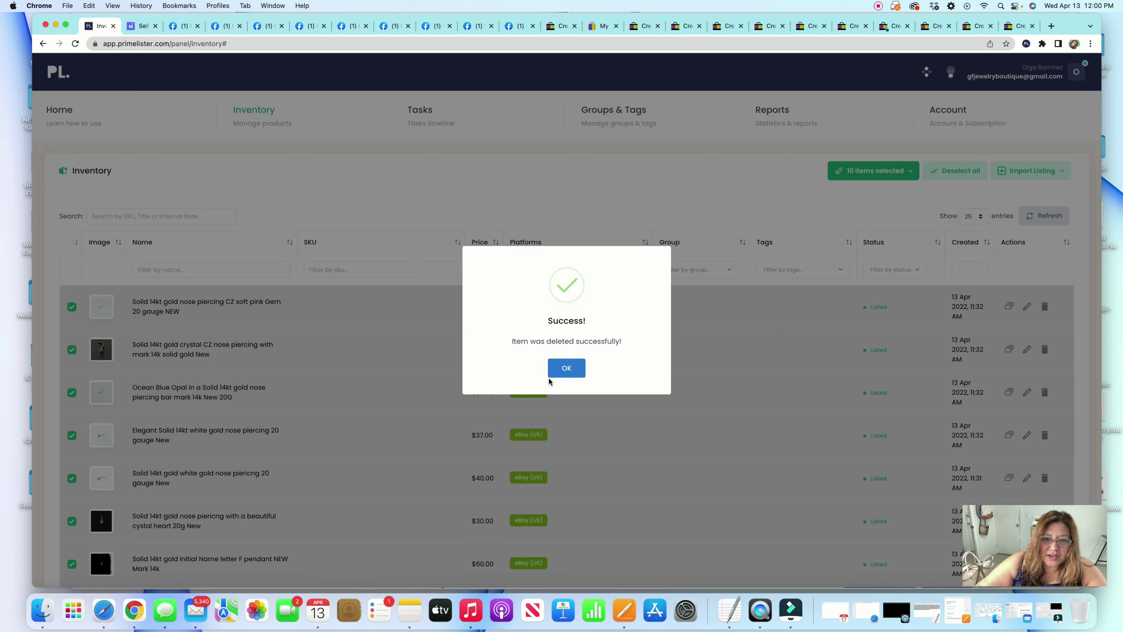
left_click(568, 371)
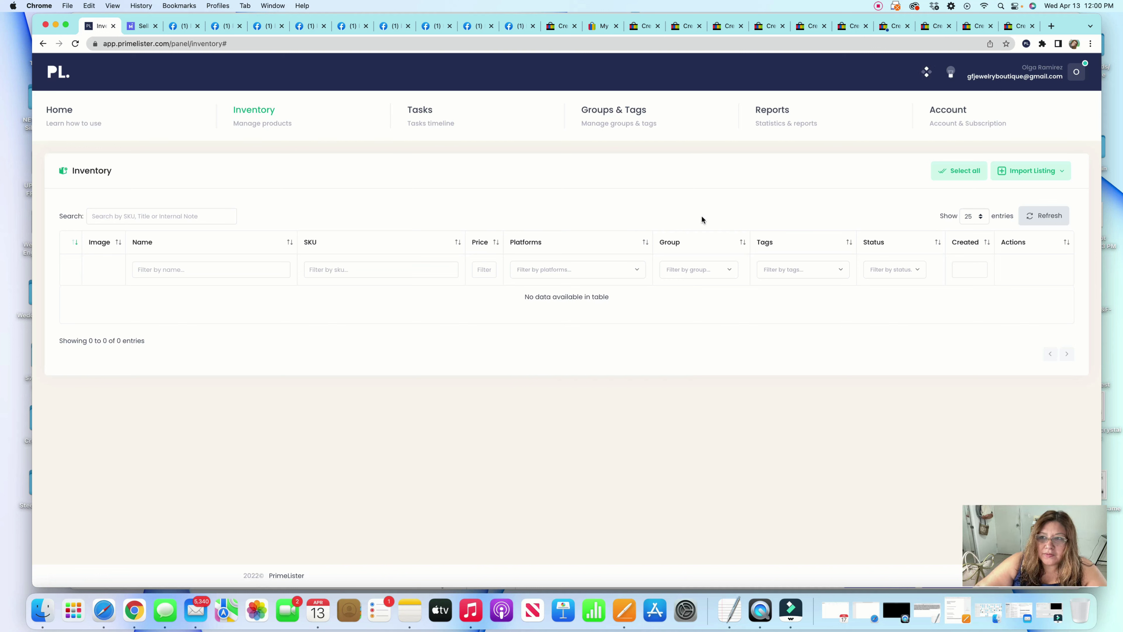
left_click(878, 6)
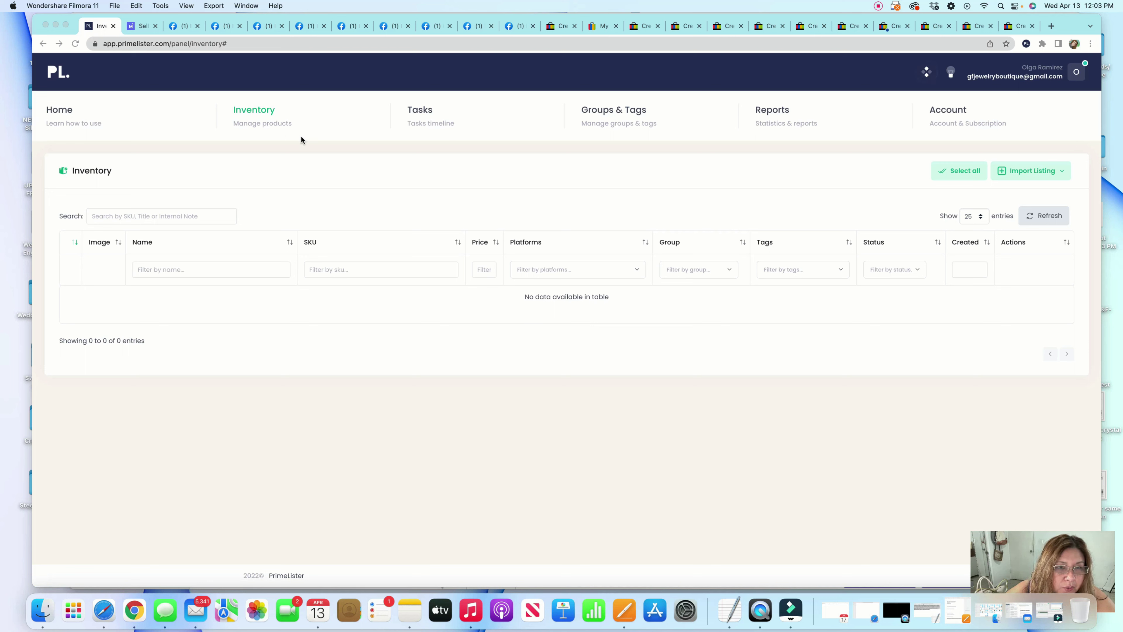
Reload the inventory page, start a listing import from Mercari and load more of the available listings
left_click(265, 113)
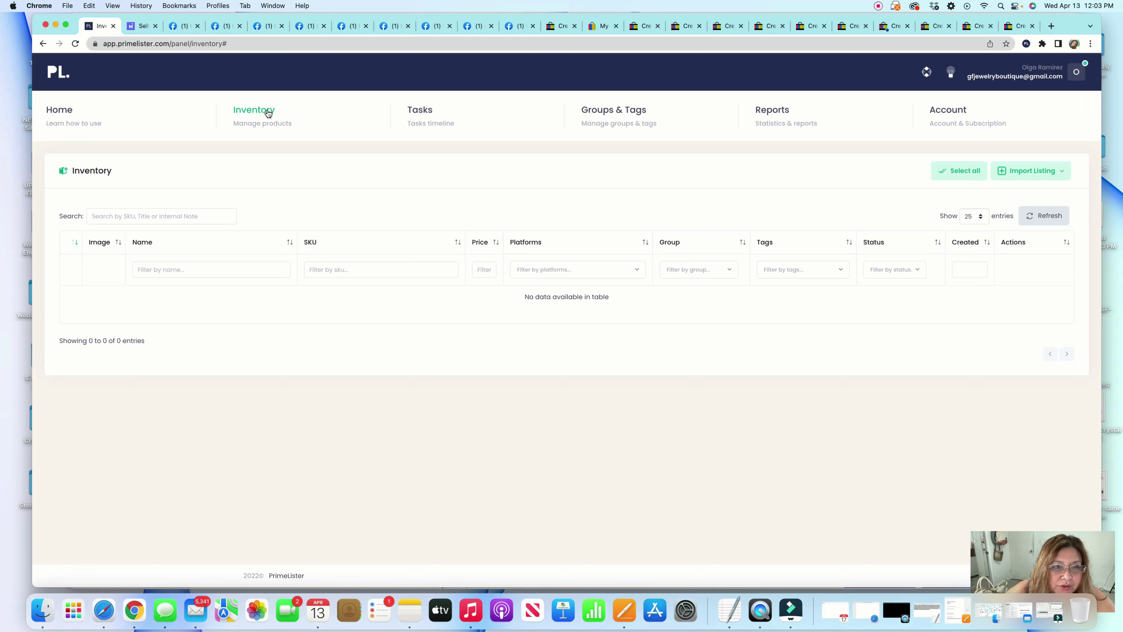
left_click(267, 110)
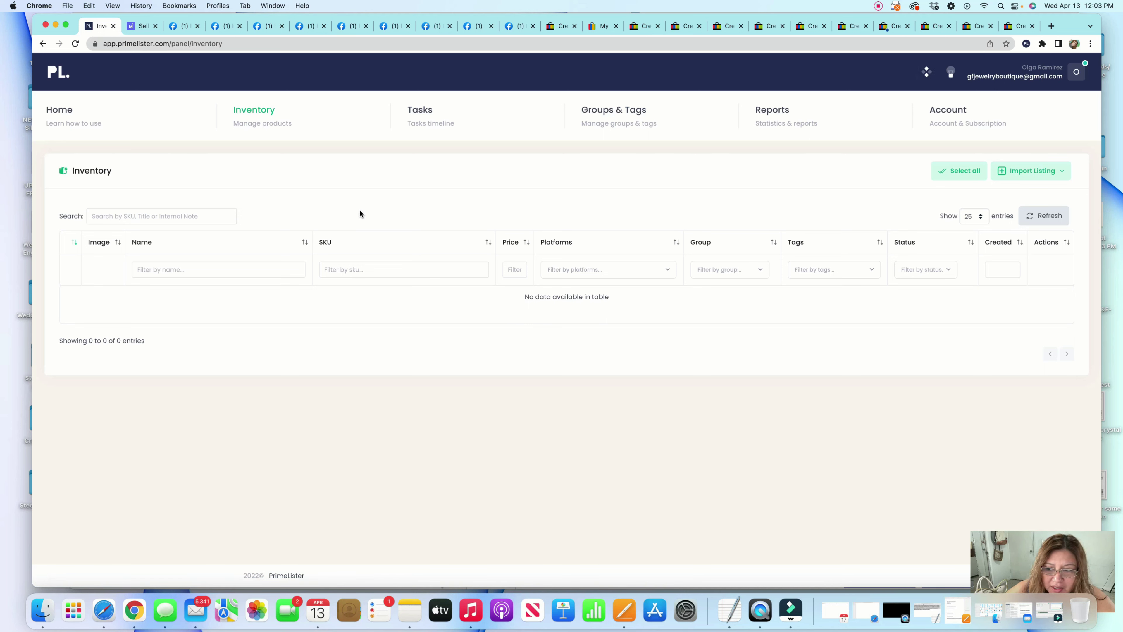
left_click(1032, 177)
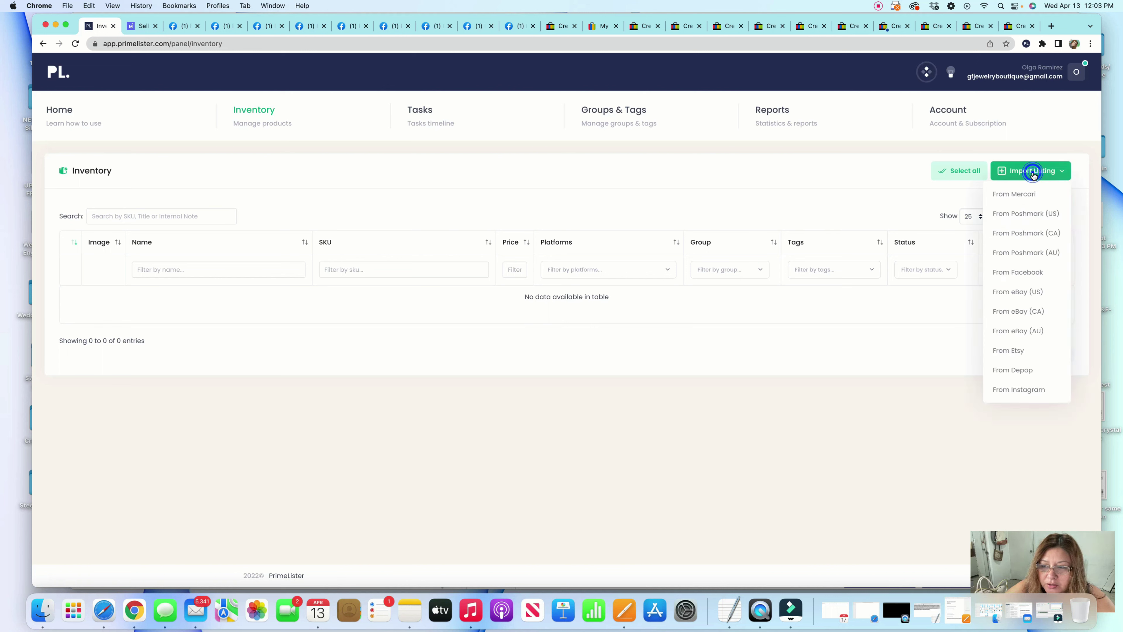
left_click(1030, 195)
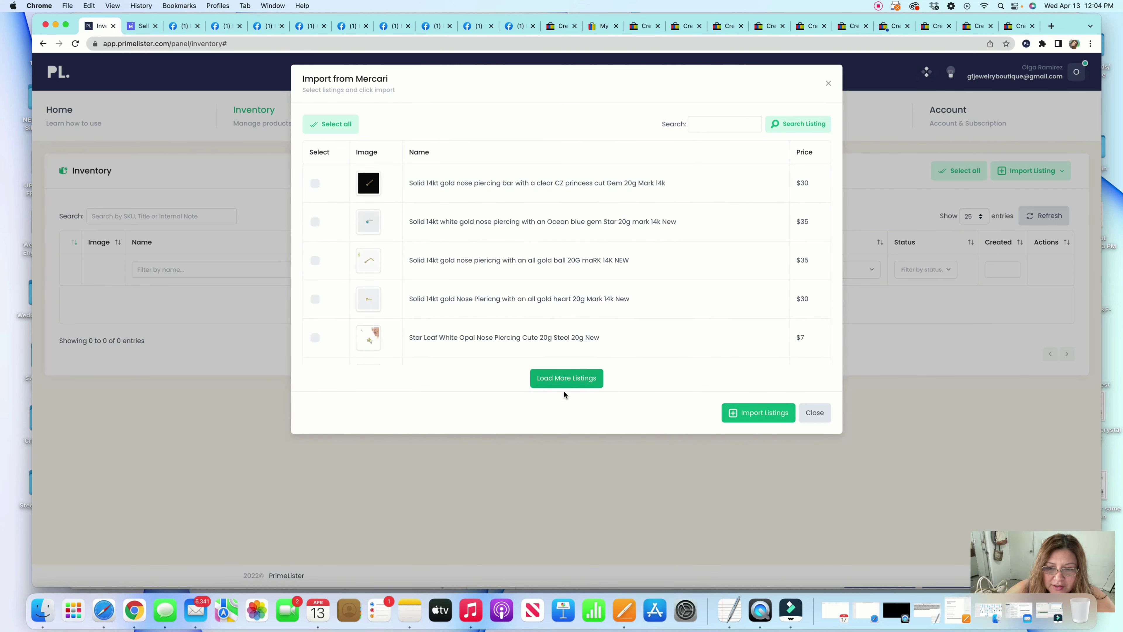
left_click(564, 376)
left_click(569, 379)
left_click(576, 385)
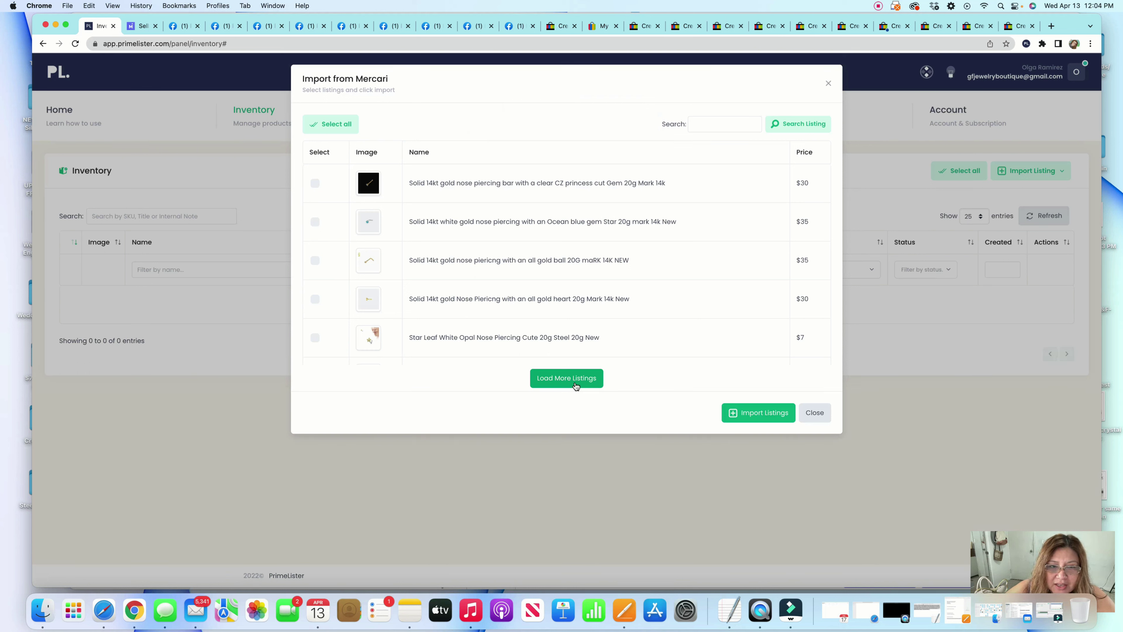
left_click(575, 385)
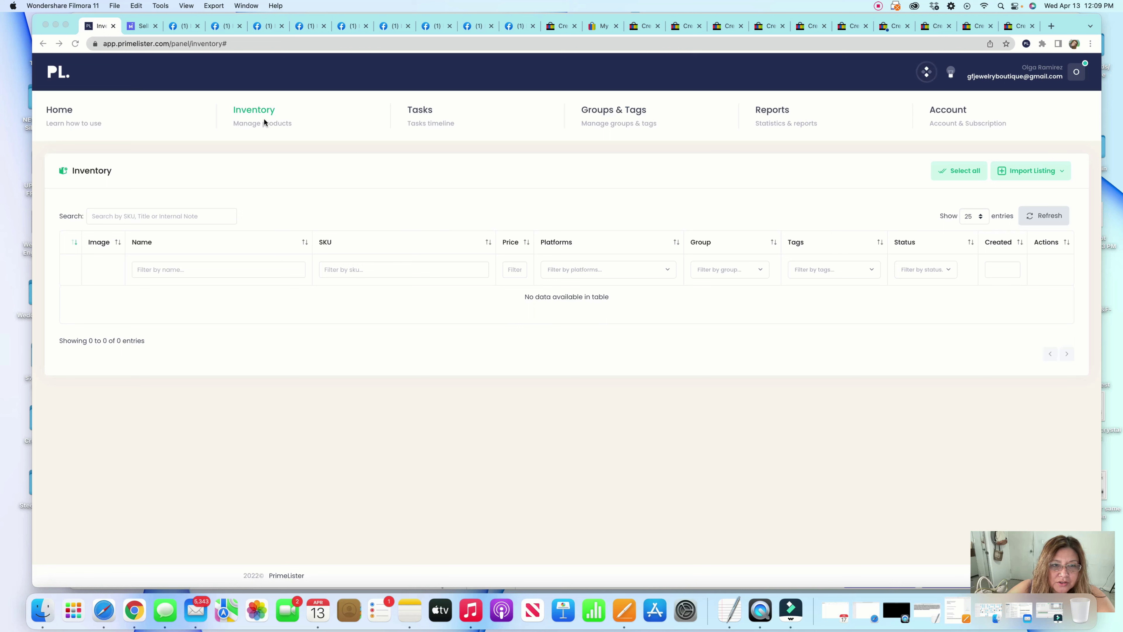
Check the tasks timeline for the import status of the Mercari listings
left_click(458, 177)
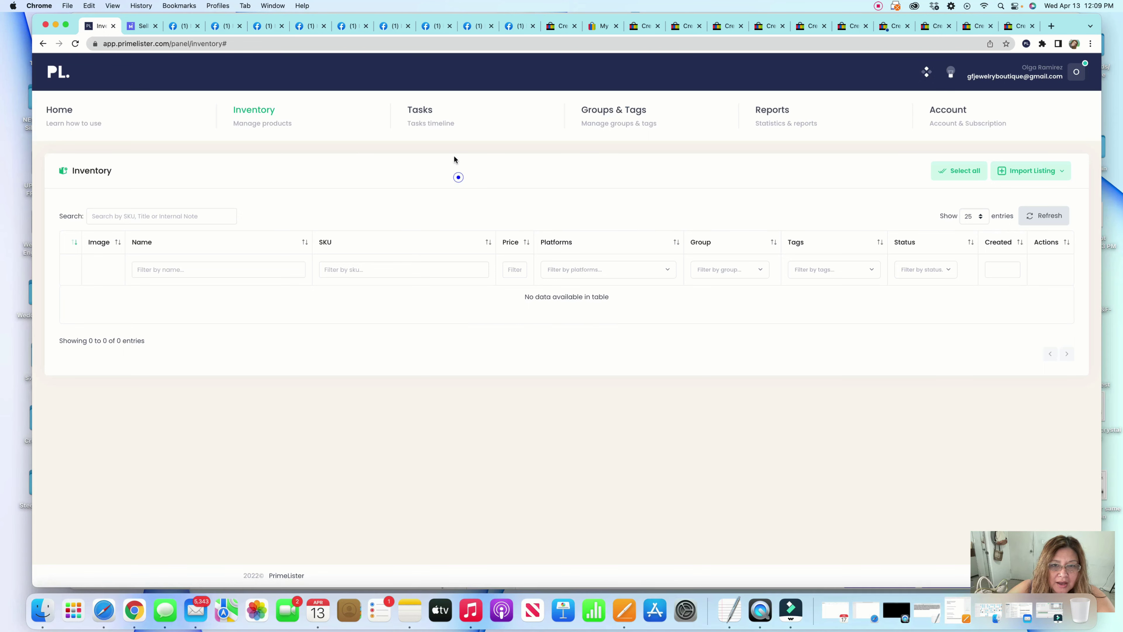
left_click(433, 124)
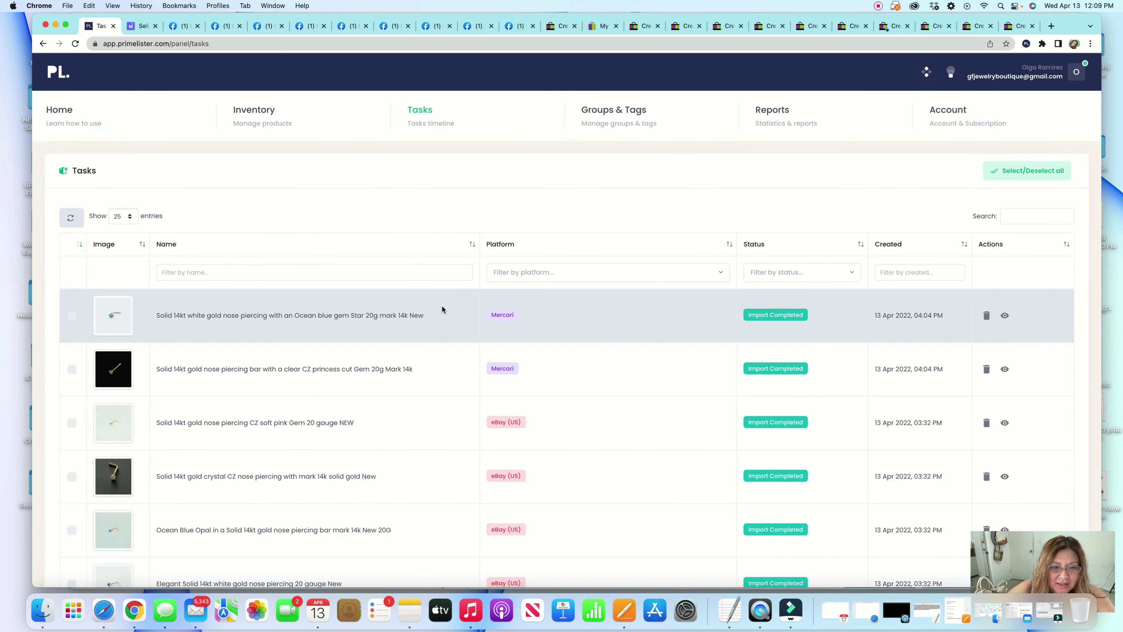
scroll(442, 304, "down", 5)
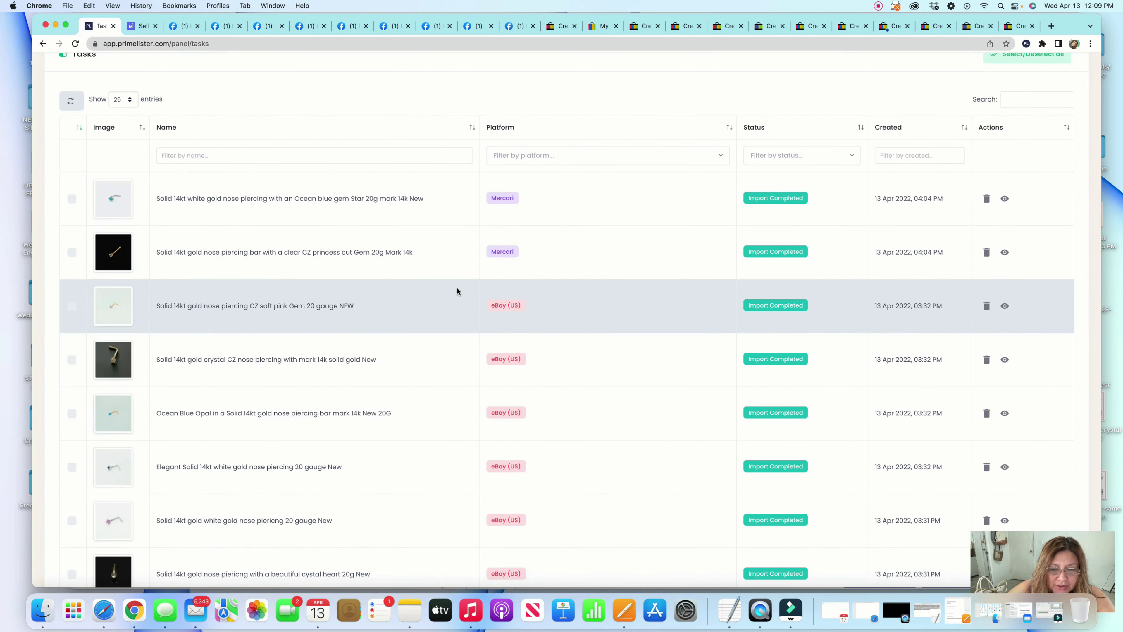
scroll(462, 283, "up", 1)
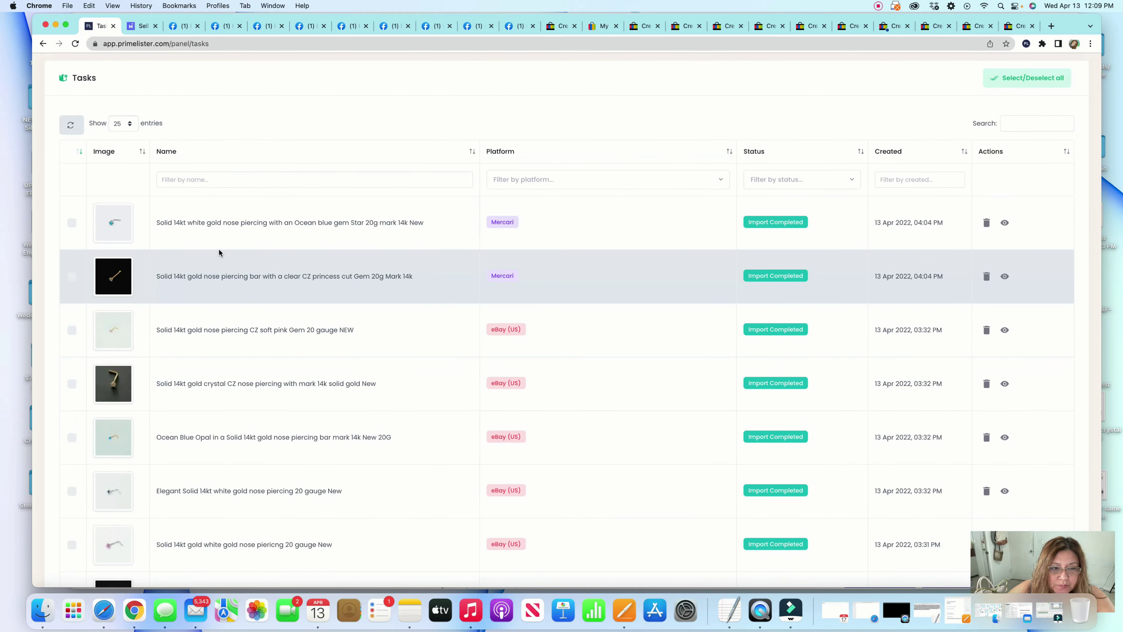
scroll(509, 252, "up", 4)
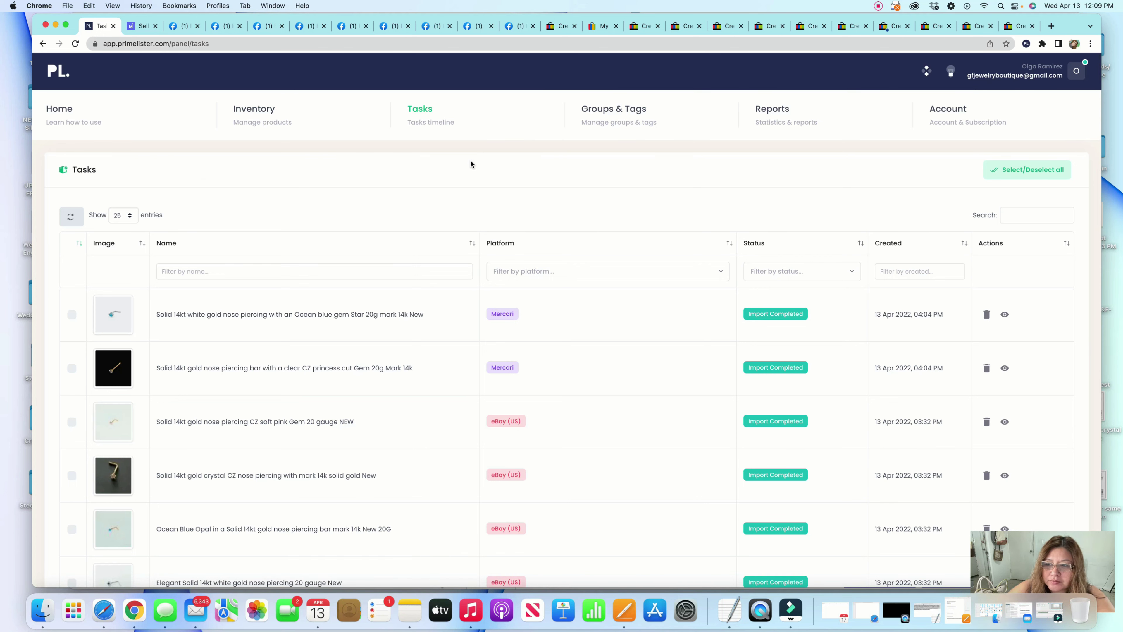
scroll(470, 163, "down", 1)
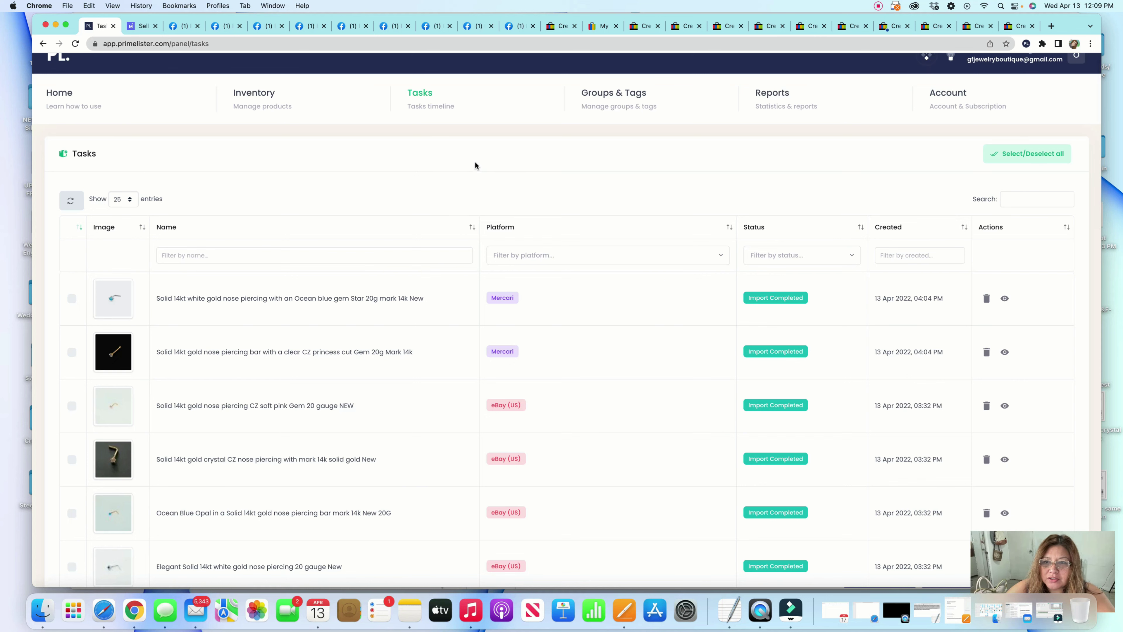
Crosslist both imported Mercari nose piercing listings from the inventory to Facebook and eBay US, dismissing the notice on the eBay draft
left_click(260, 107)
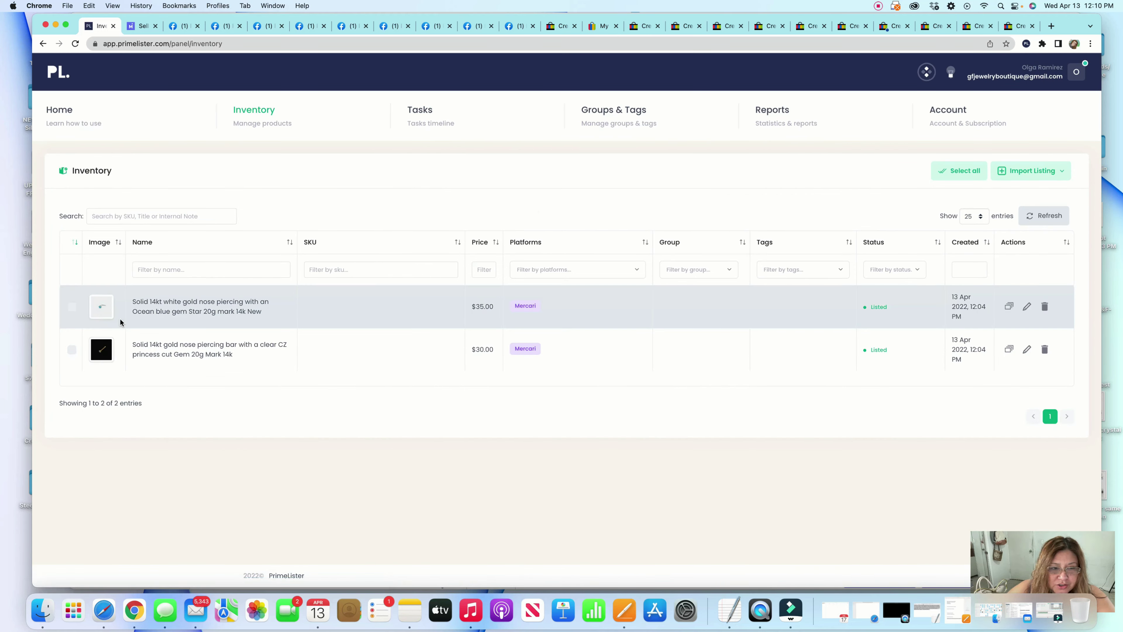
left_click(72, 306)
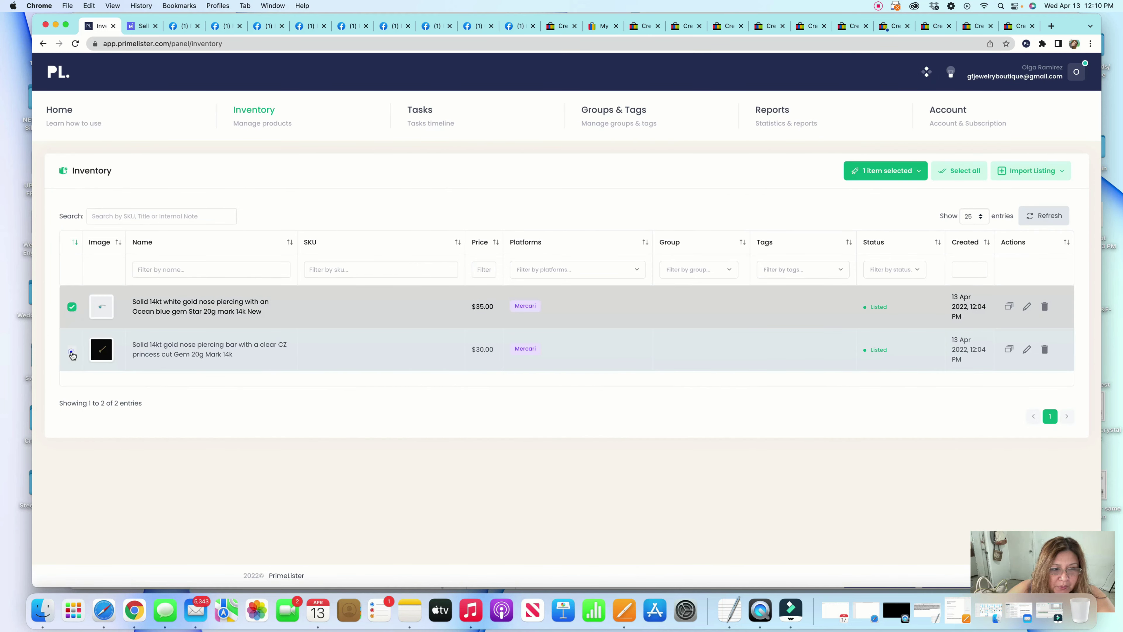
left_click(72, 349)
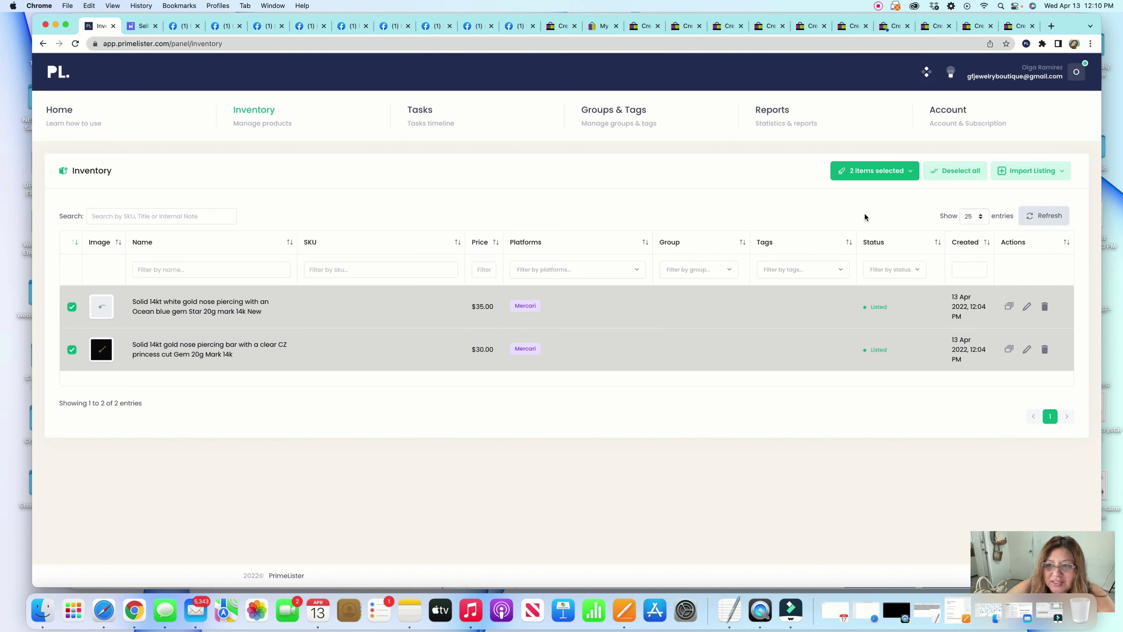
left_click(908, 171)
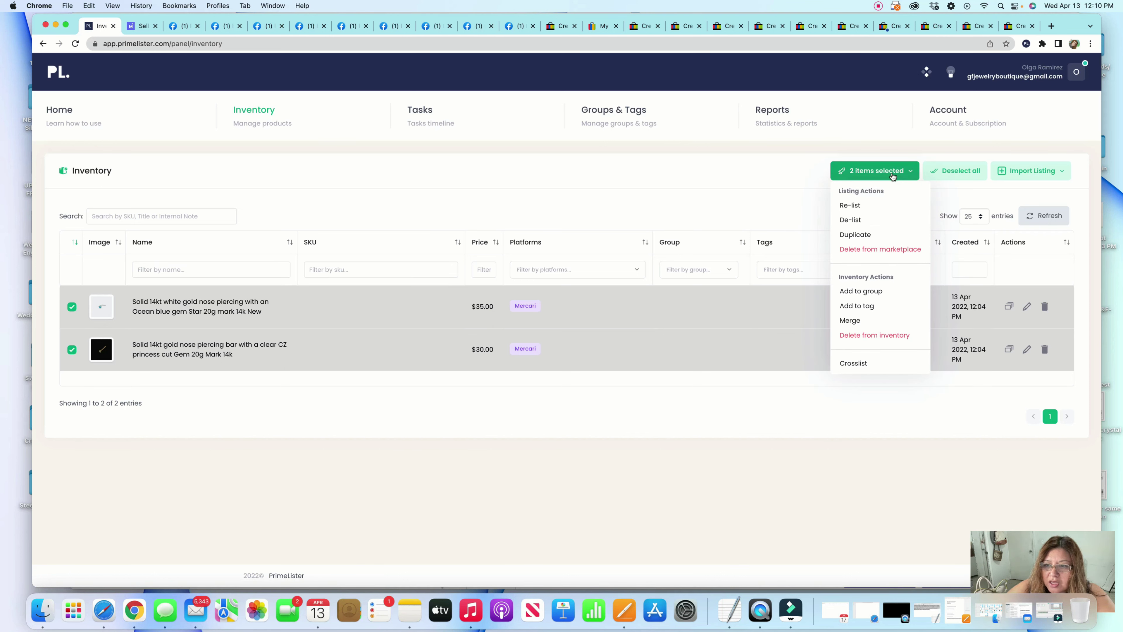
left_click(851, 365)
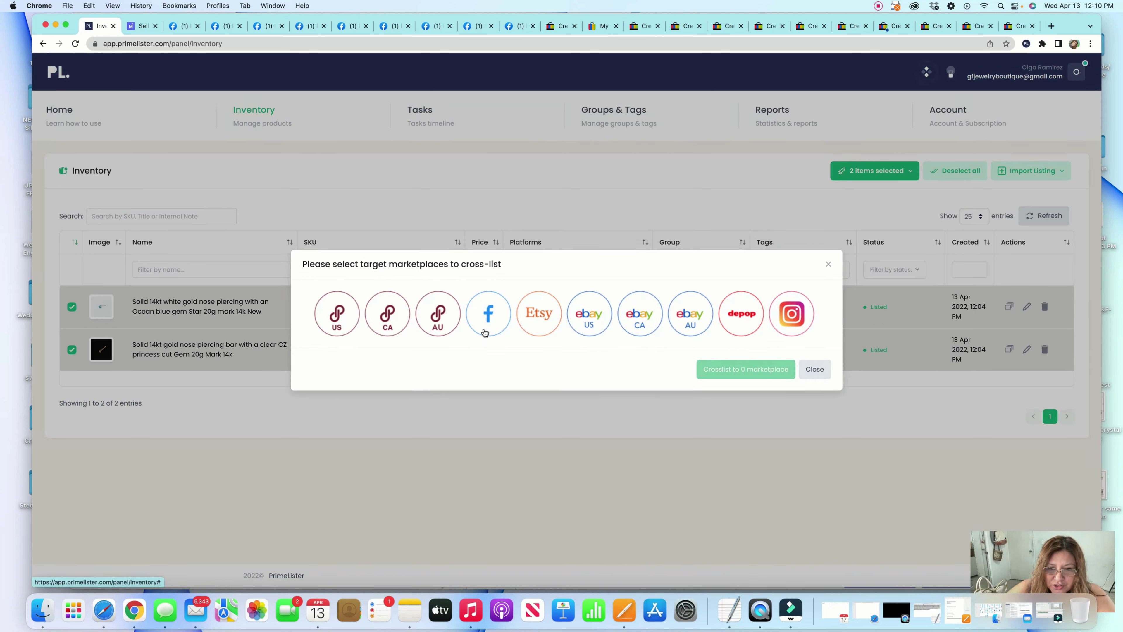
left_click(502, 319)
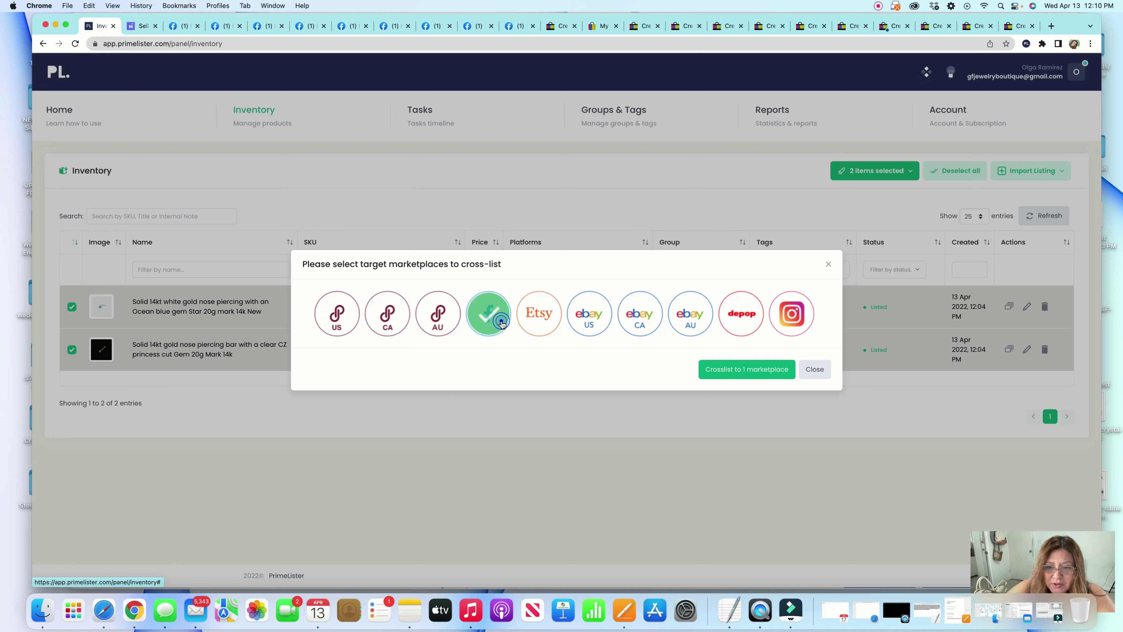
left_click(589, 320)
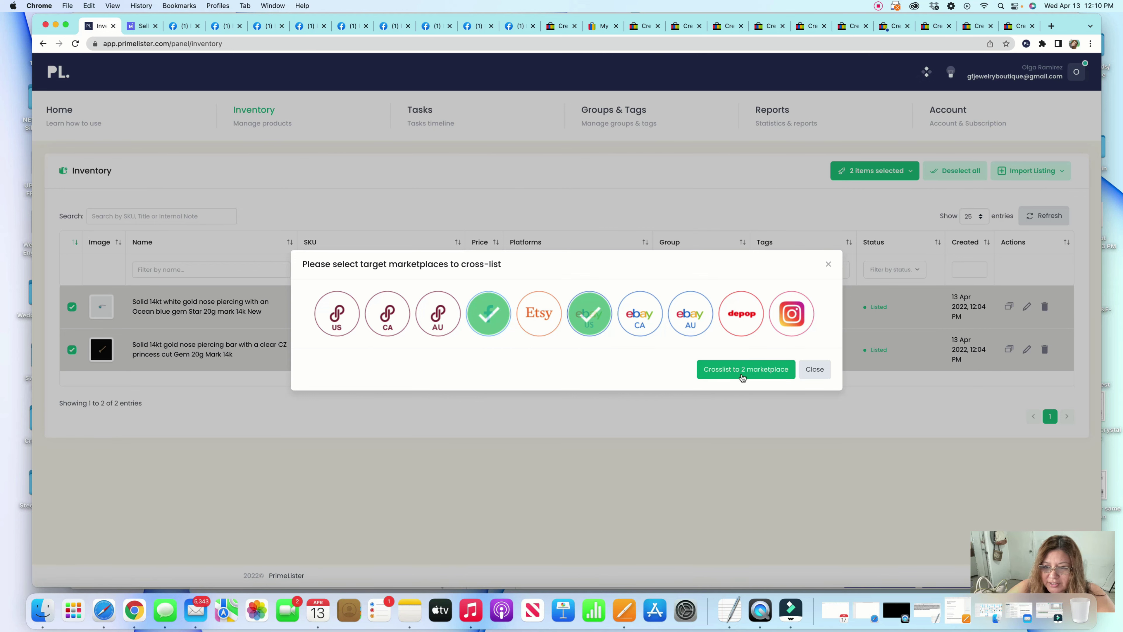
left_click(754, 373)
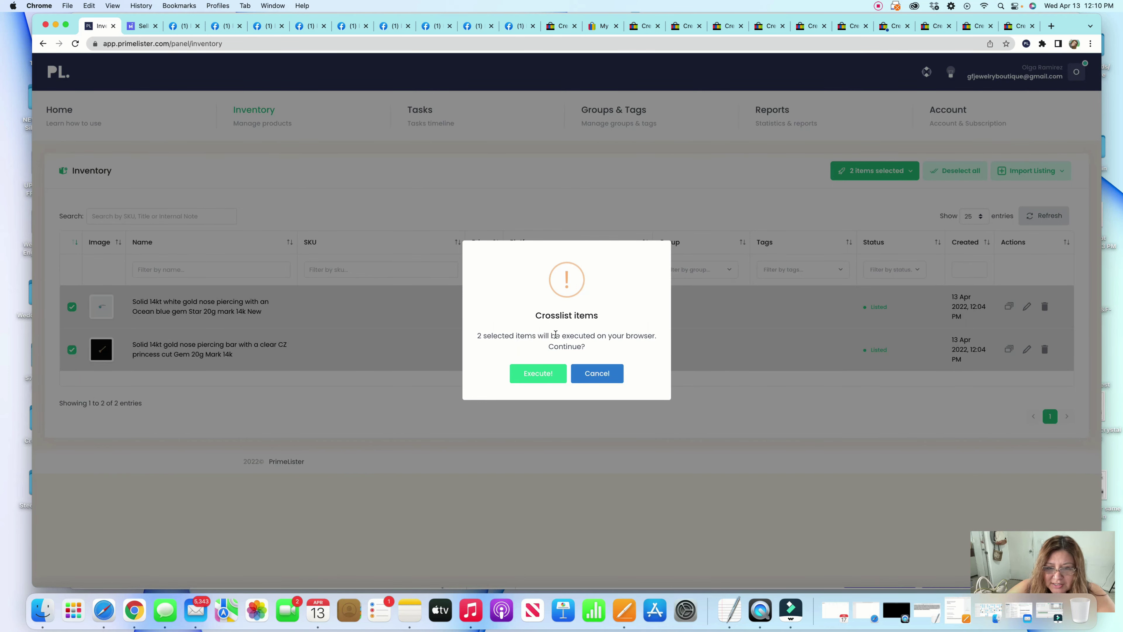
left_click(540, 377)
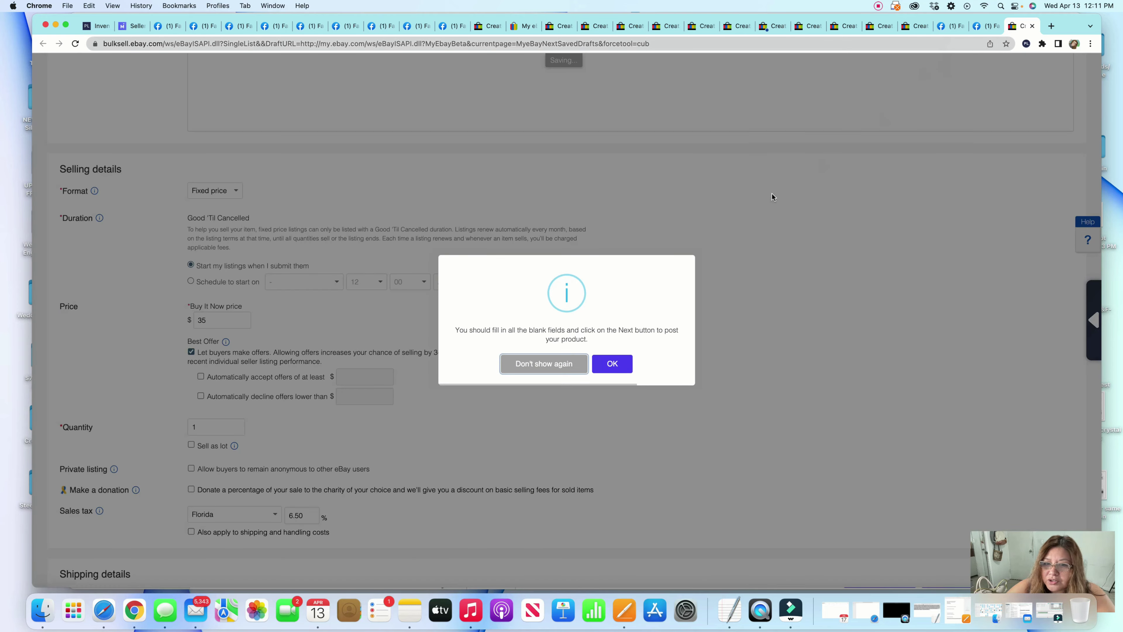
left_click(626, 367)
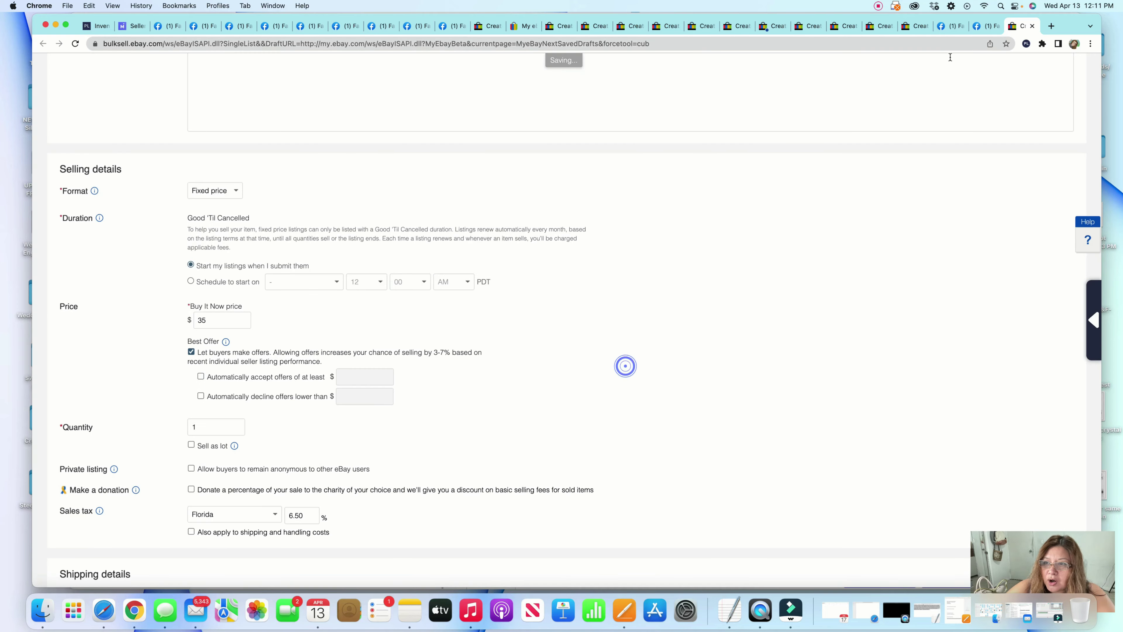
Switch to the Facebook Marketplace draft of the clear CZ princess cut nose piercing and set its category to Body Jewelry
left_click(951, 31)
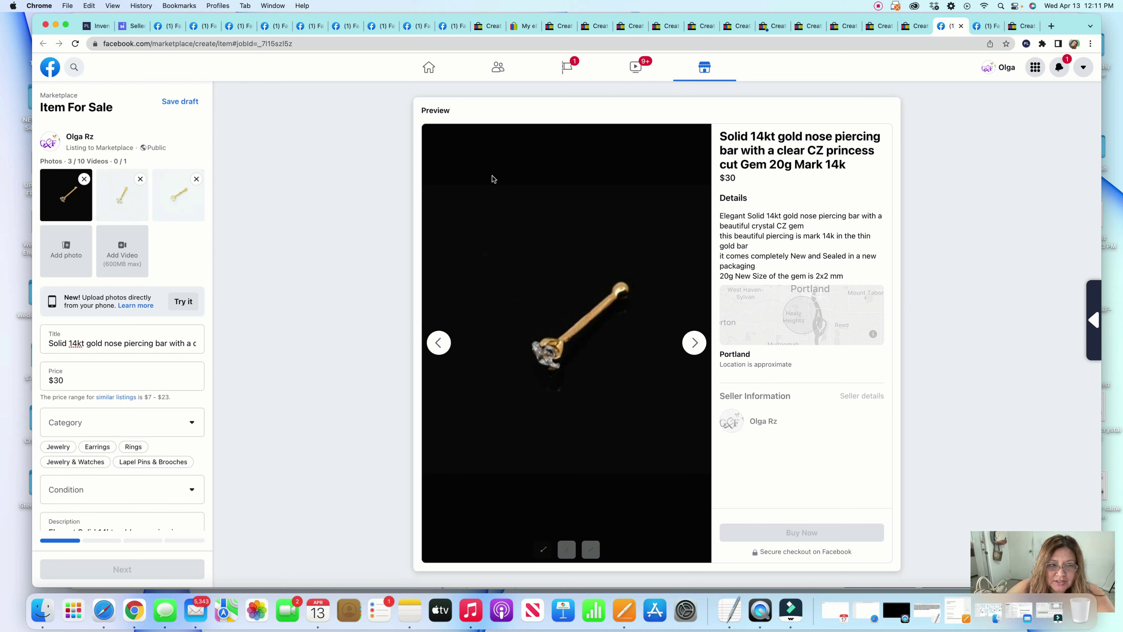
left_click(89, 344)
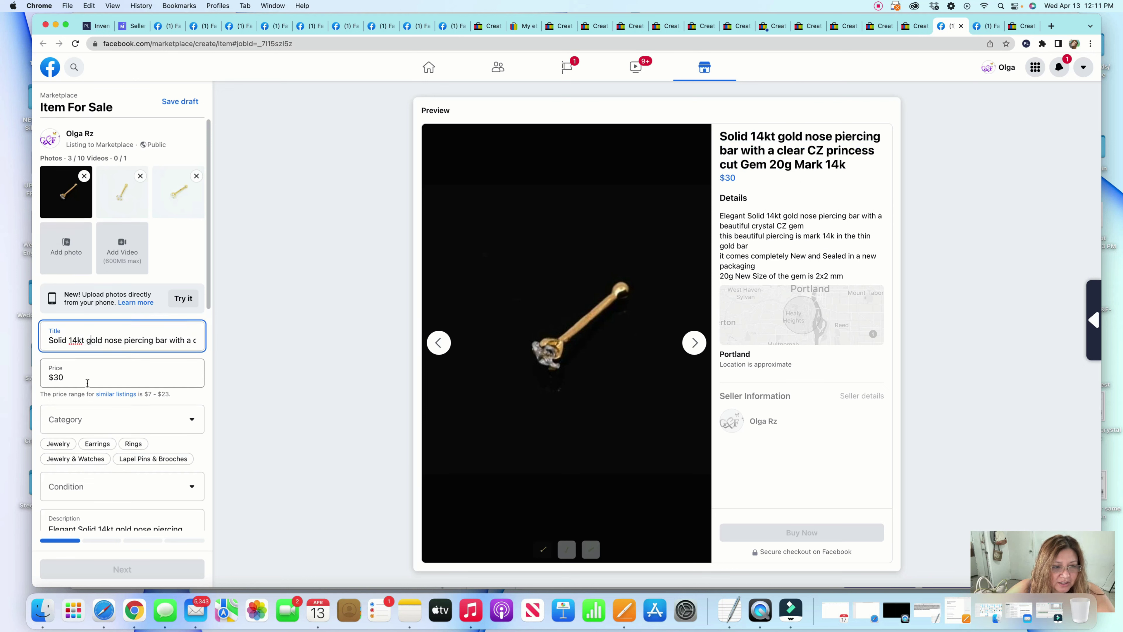
scroll(78, 376, "down", 1)
scroll(77, 361, "down", 2)
left_click(88, 368)
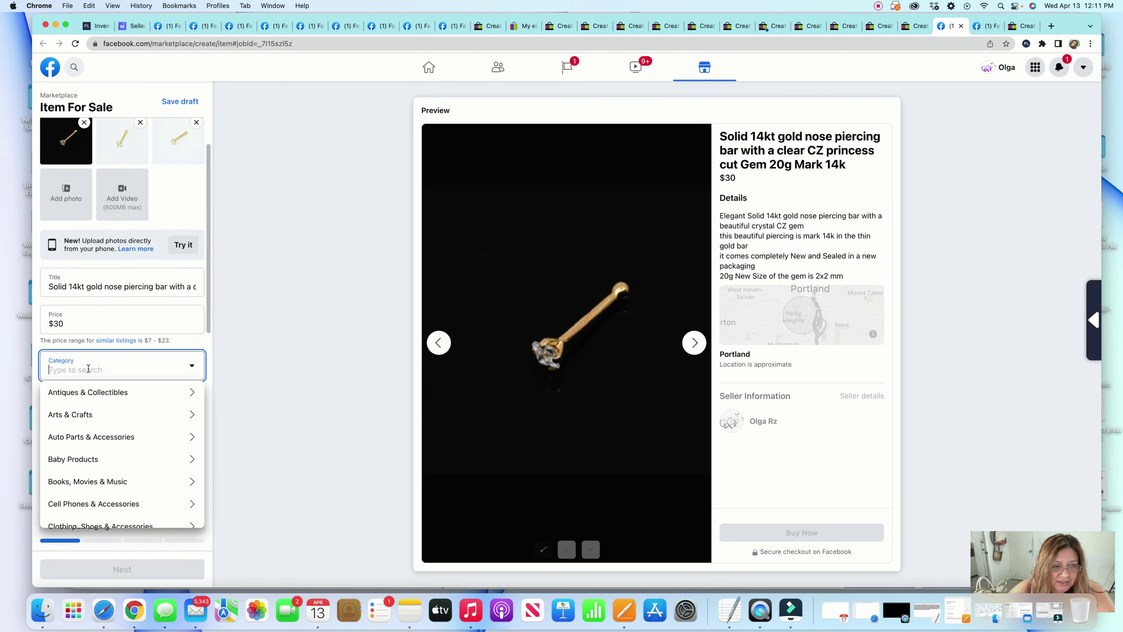
type("body je")
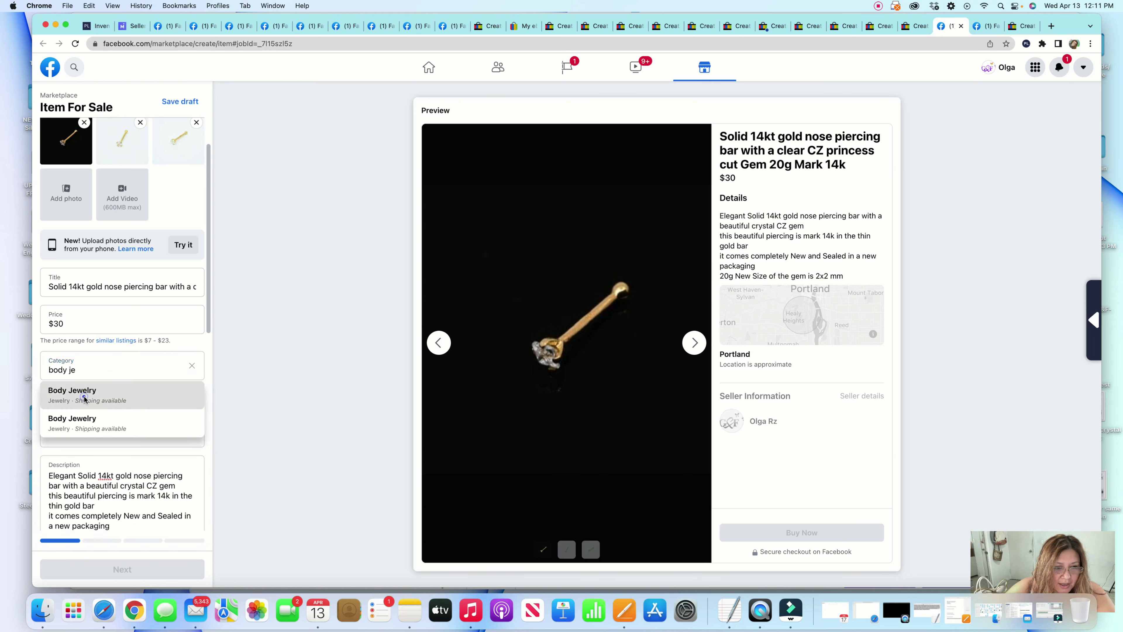
left_click(81, 395)
scroll(133, 385, "down", 5)
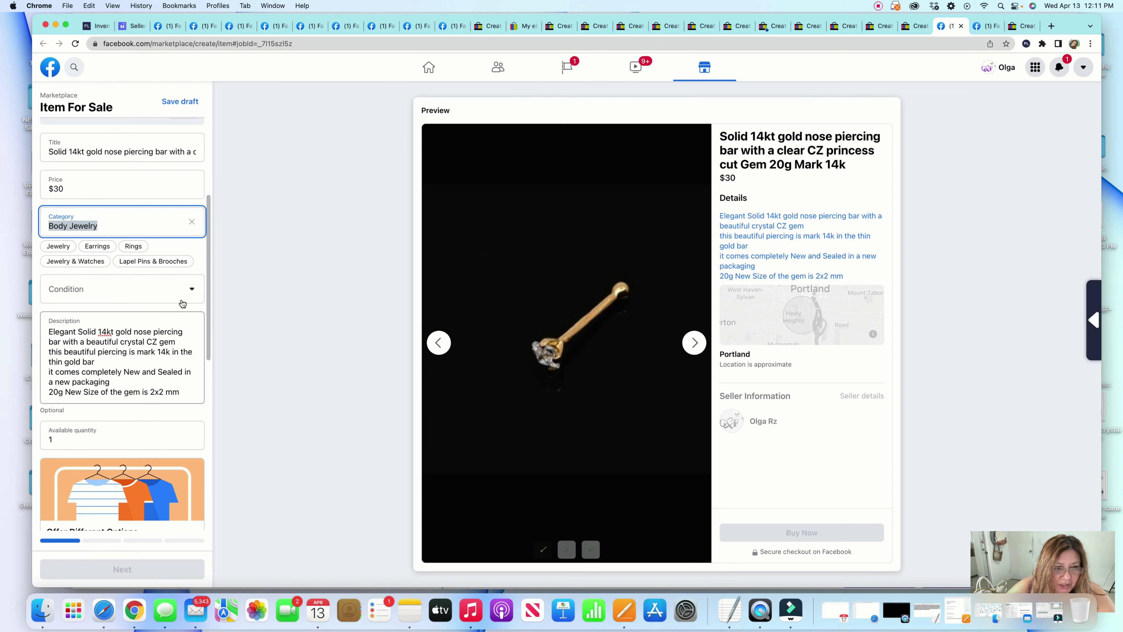
Set the nose piercing's condition to New and its body jewelry type to Nose Piercing
left_click(185, 294)
left_click(177, 313)
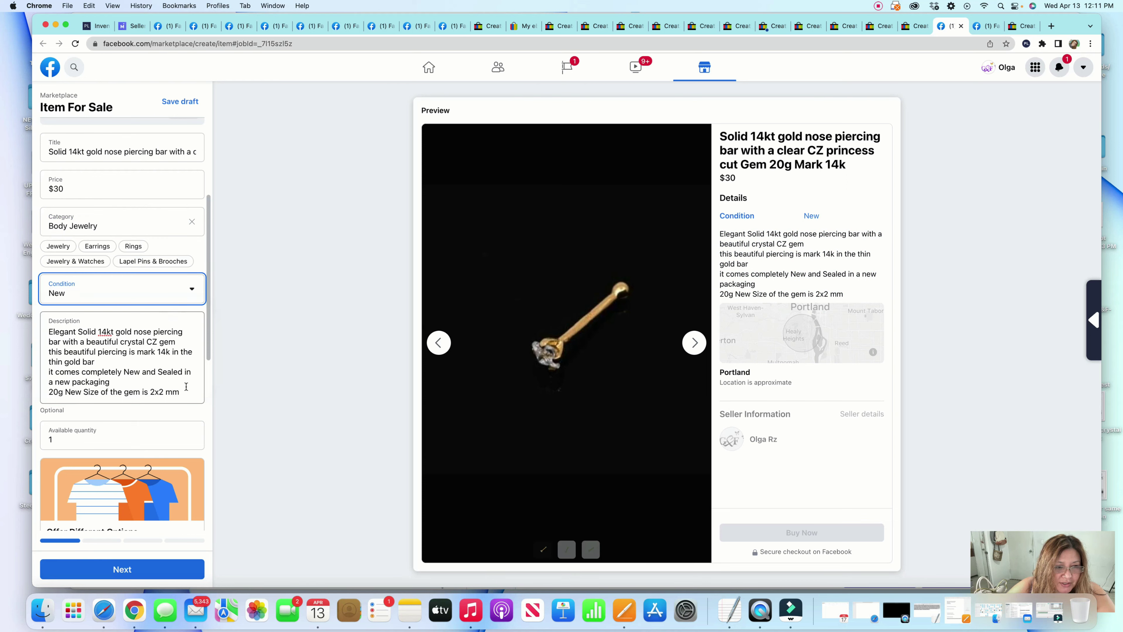
scroll(186, 387, "down", 7)
left_click(115, 333)
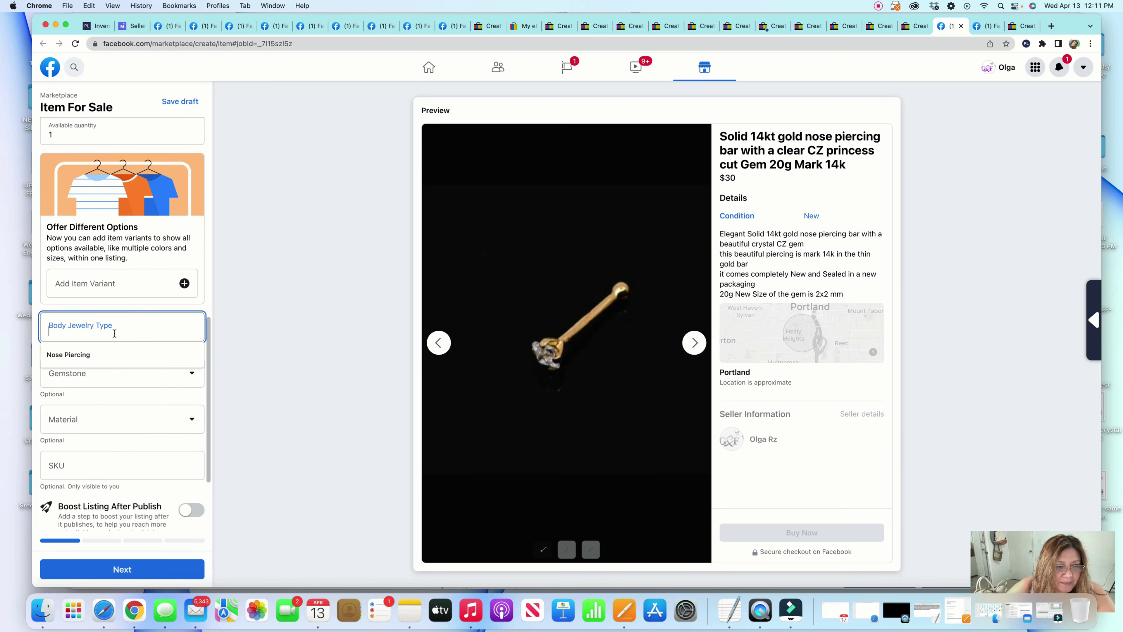
left_click(125, 354)
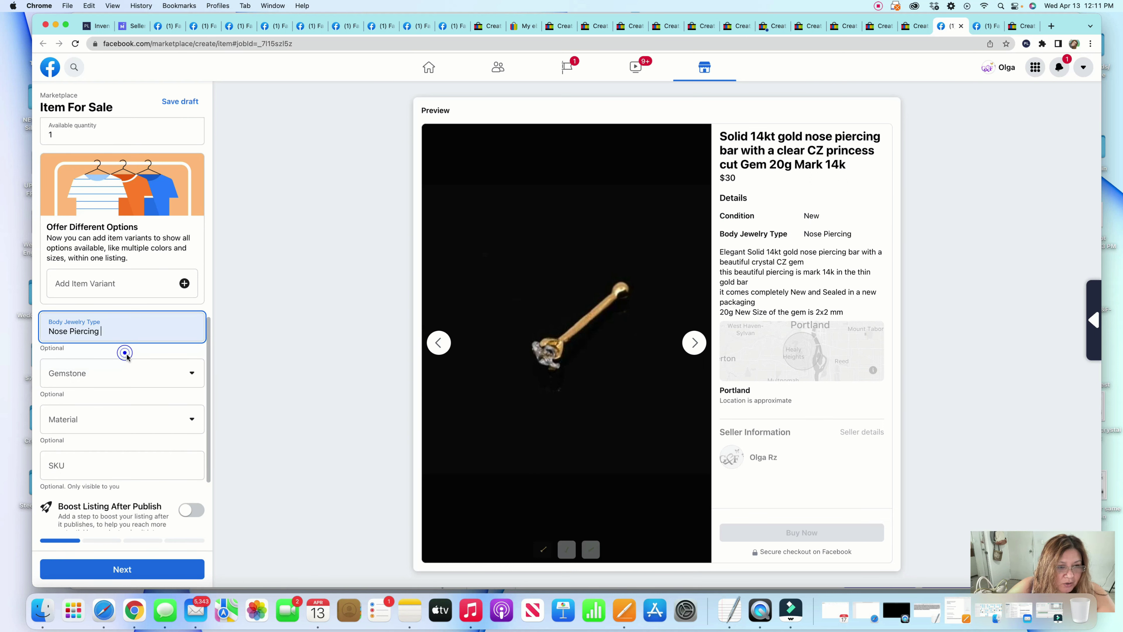
Set the gemstone to Cubic Zirconia and the material to Gold, and continue to the delivery options
left_click(132, 376)
scroll(112, 498, "down", 3)
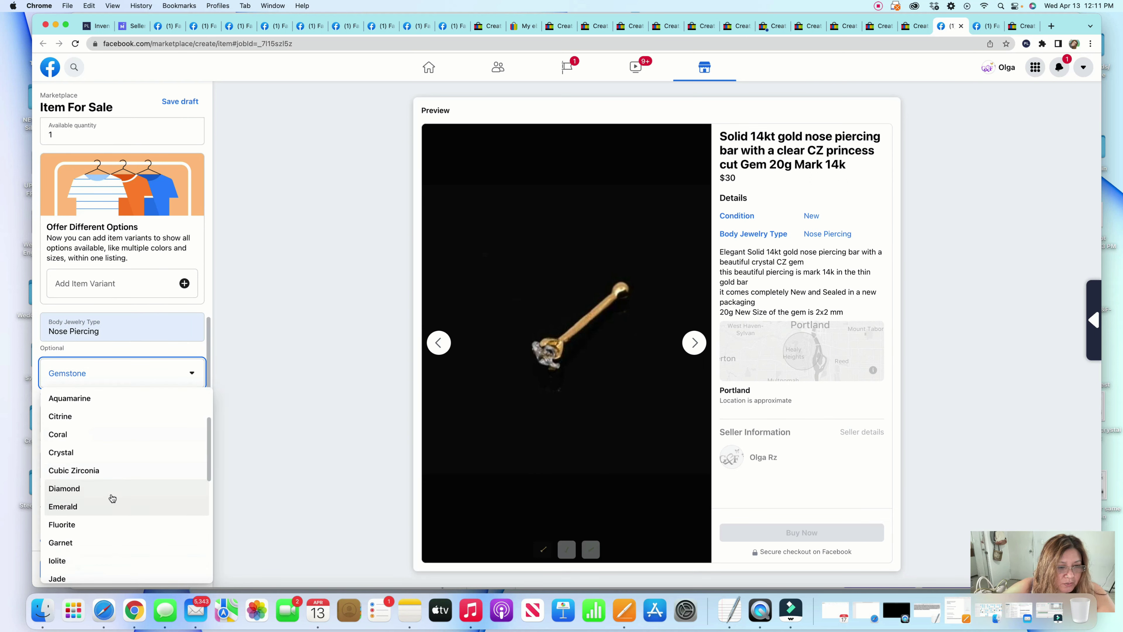
left_click(108, 472)
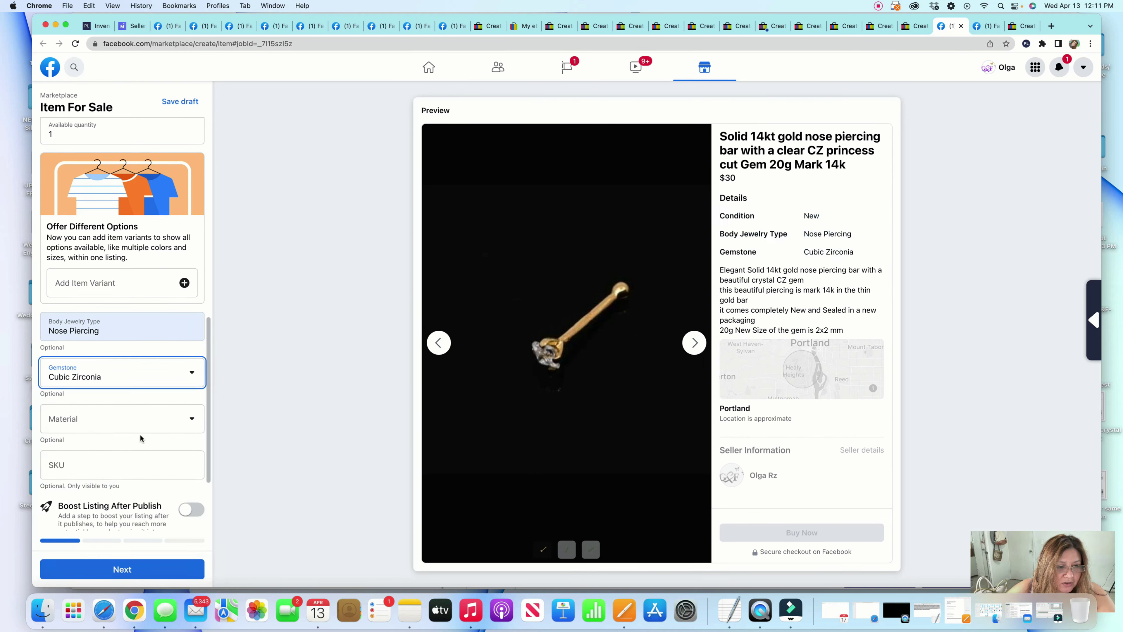
left_click(136, 418)
scroll(120, 500, "down", 5)
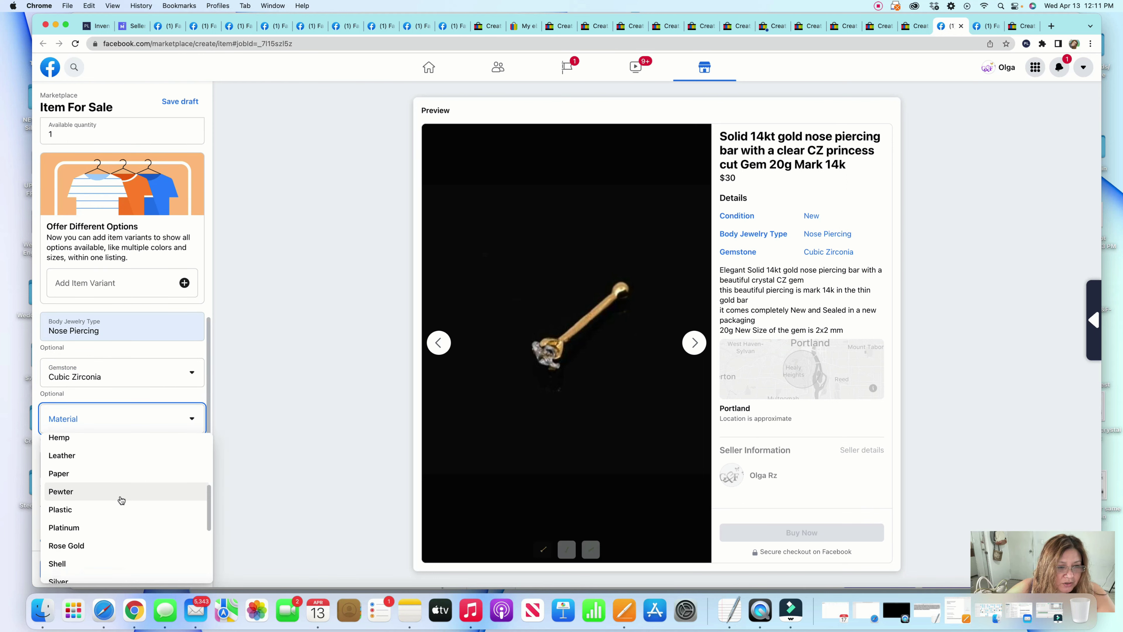
scroll(121, 498, "up", 2)
left_click(85, 446)
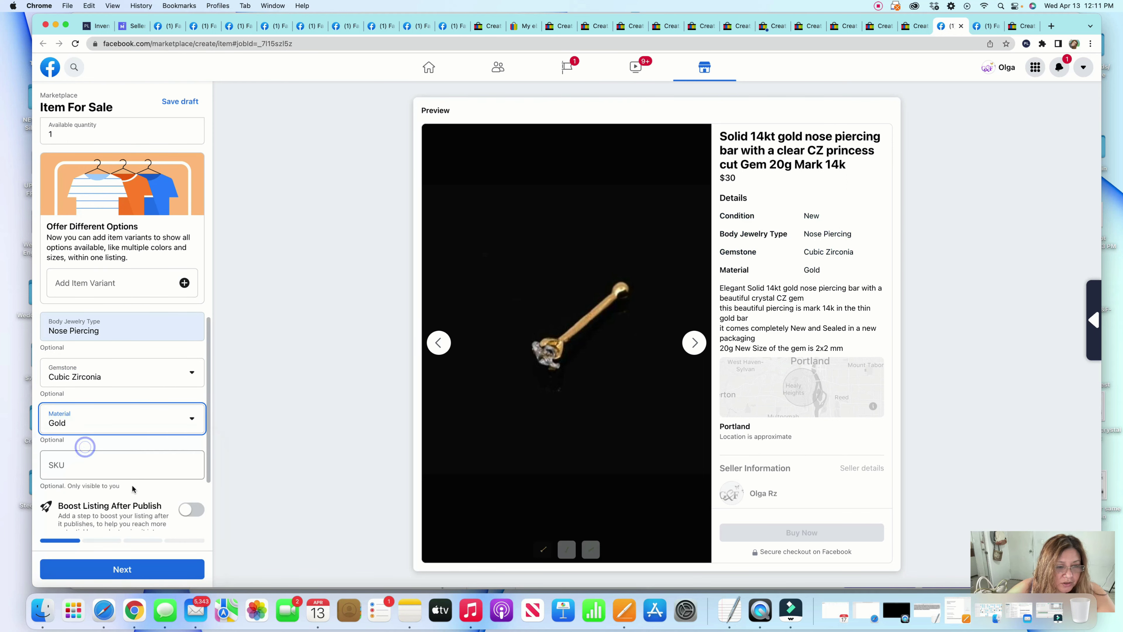
left_click(154, 570)
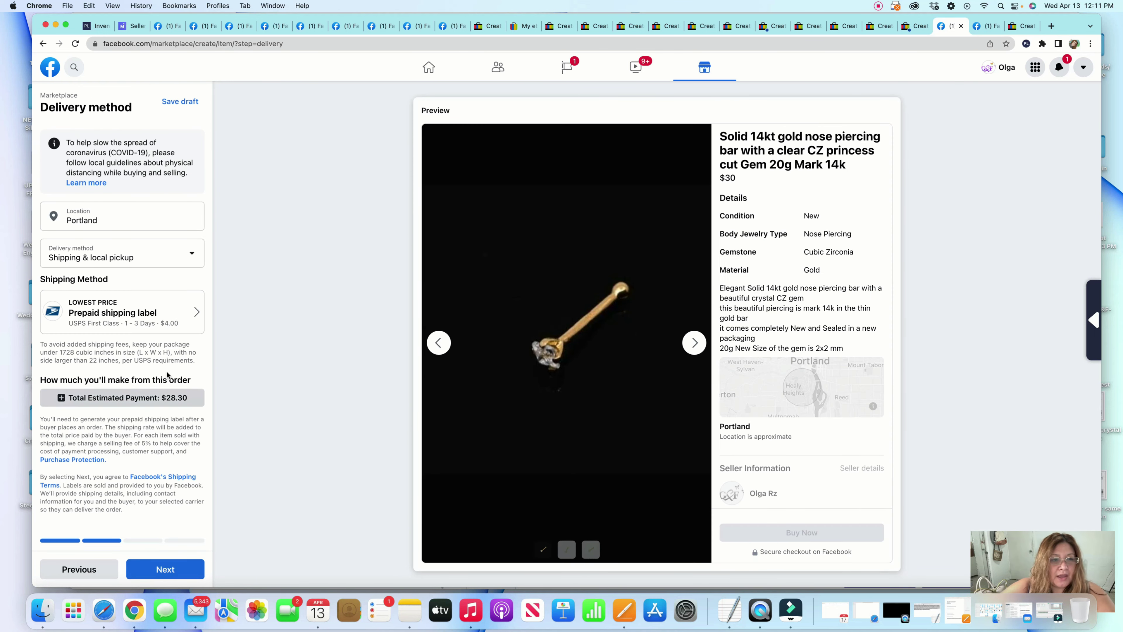
Set the item location to Charlotte, North Carolina and the delivery method to Shipping only
left_click(121, 221)
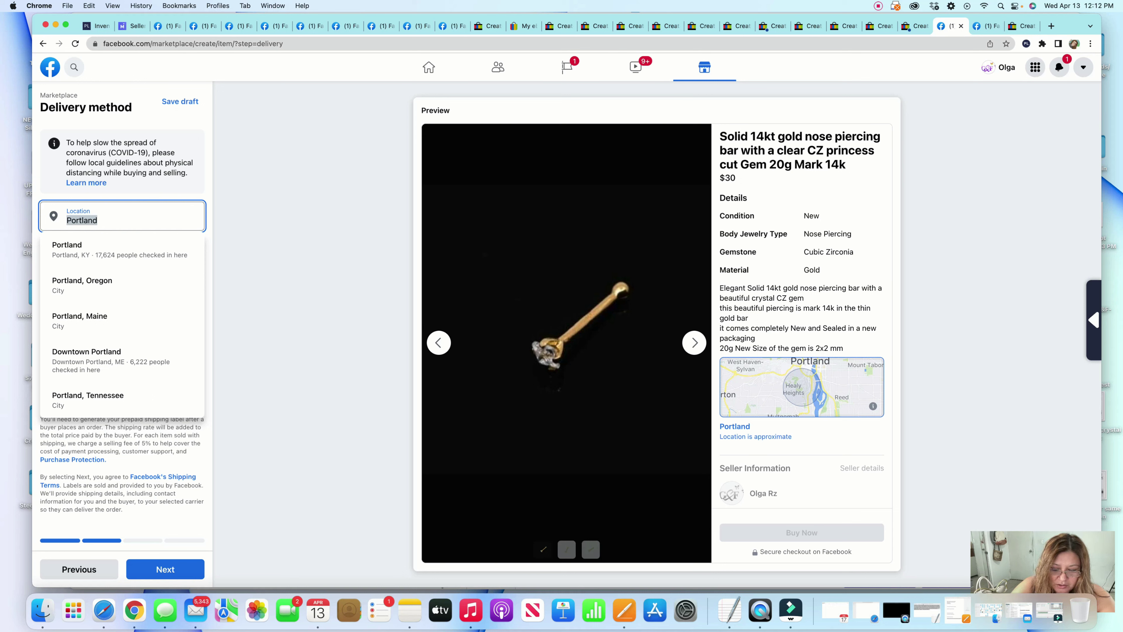
type("Nor")
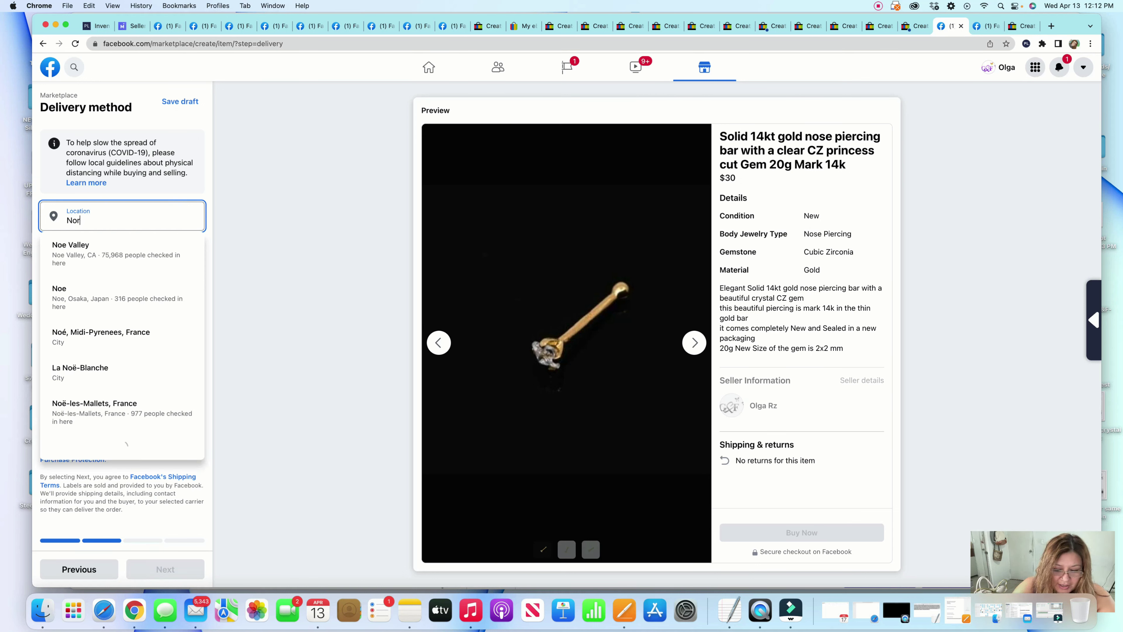
type("th Ca")
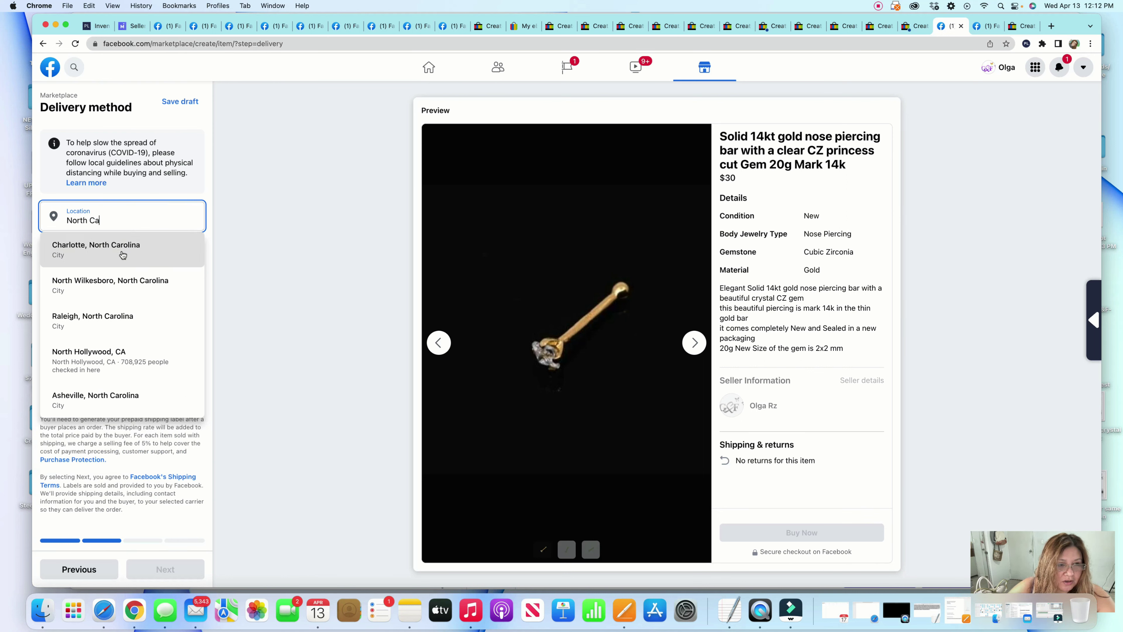
left_click(123, 254)
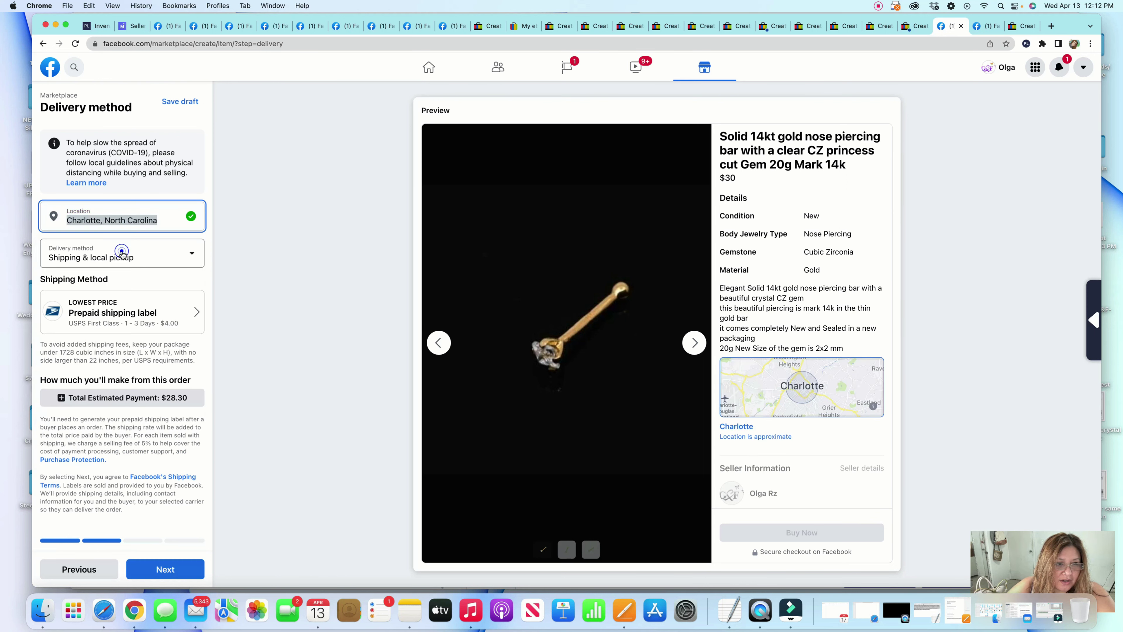
left_click(146, 257)
left_click(146, 345)
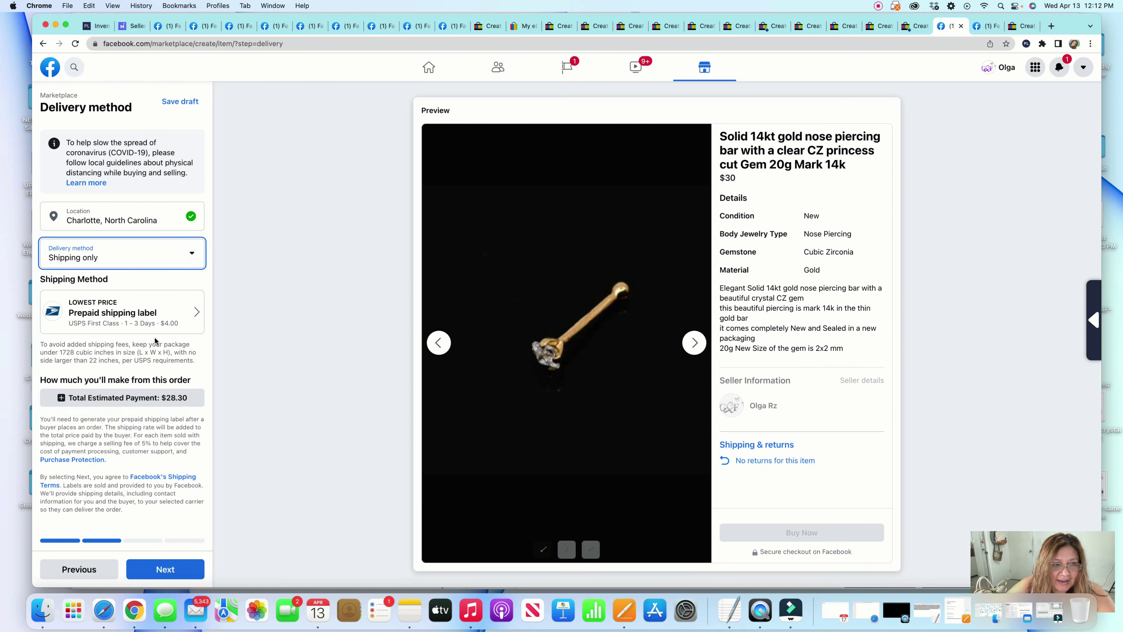
Confirm the prepaid USPS First Class shipping label and publish the listing on Marketplace without adding any groups
left_click(168, 327)
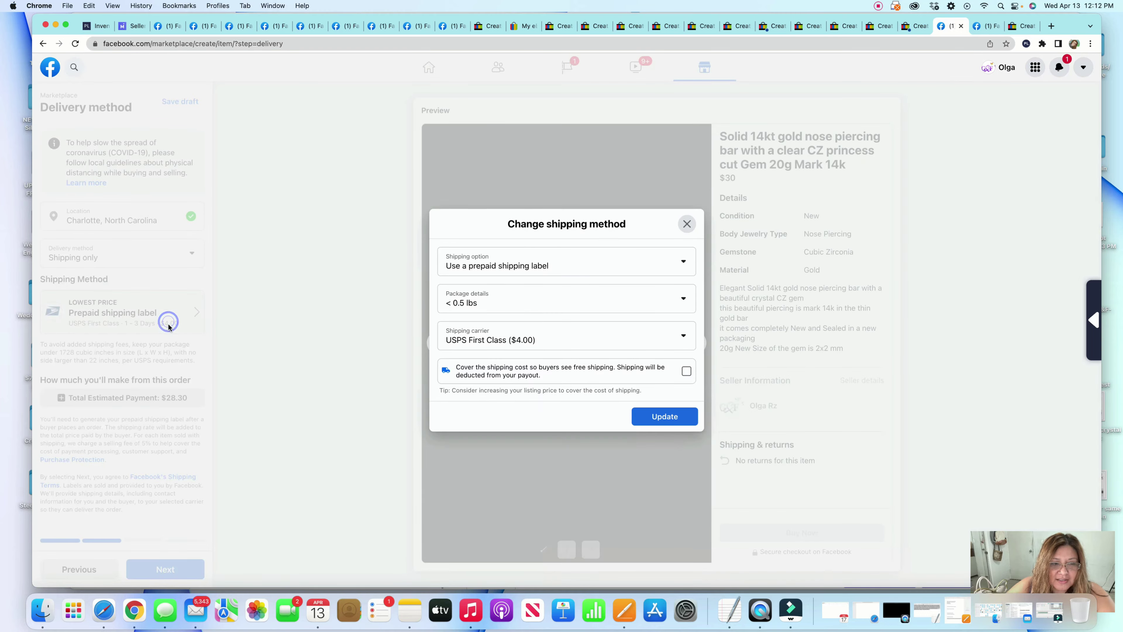
left_click(661, 417)
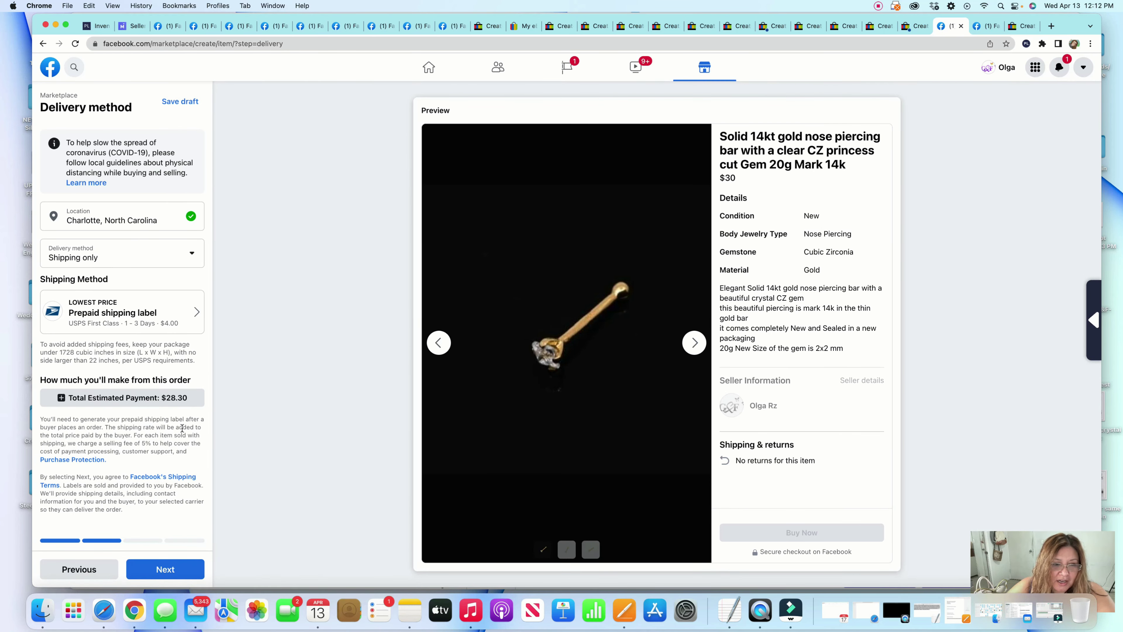
left_click(183, 569)
left_click(183, 569)
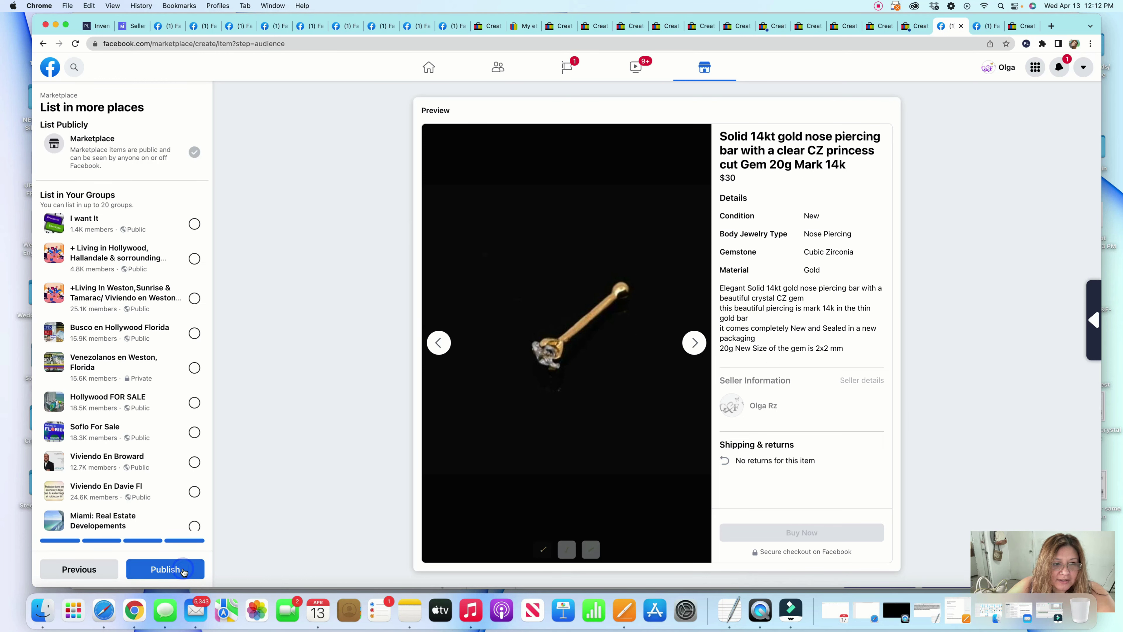
left_click(183, 570)
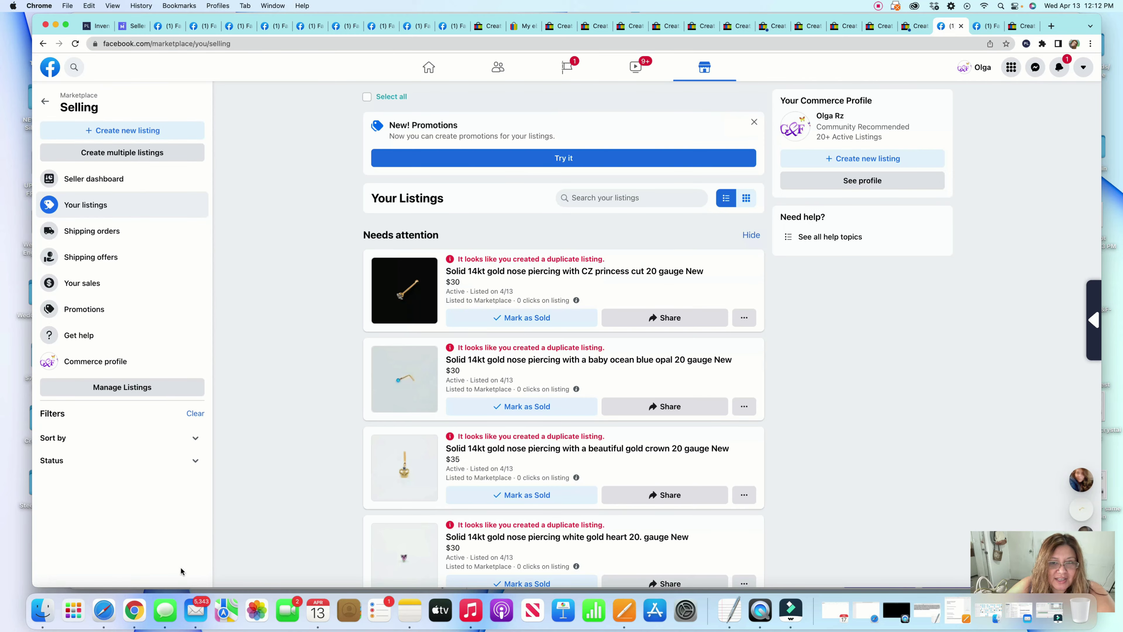
Look for the newly published clear CZ princess cut nose piercing among all Marketplace listings
scroll(501, 455, "down", 10)
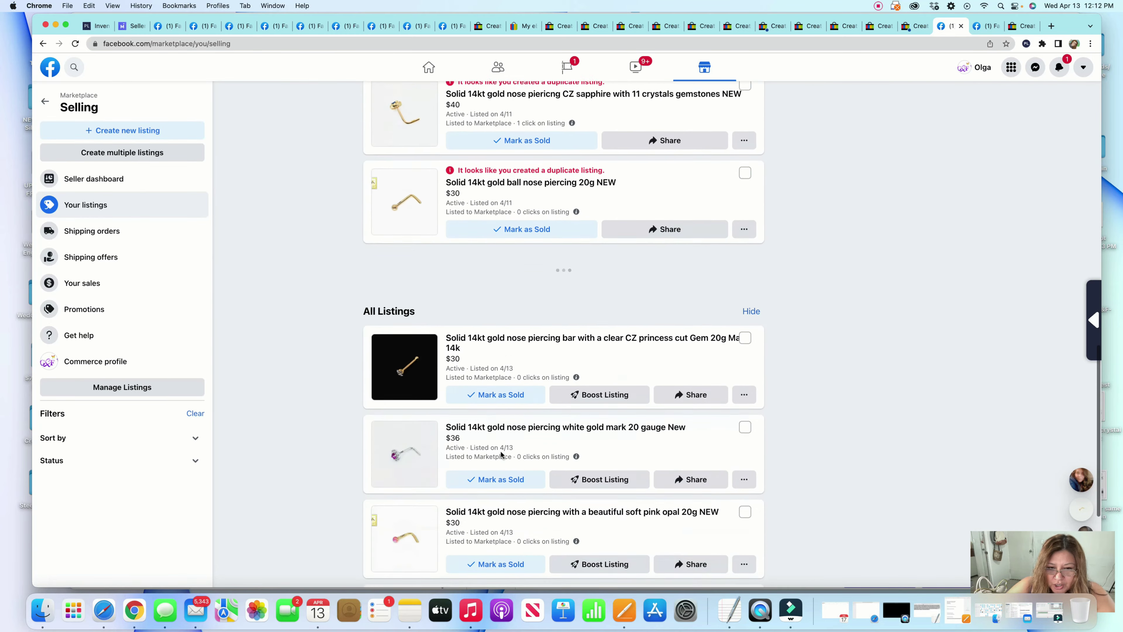
scroll(501, 454, "down", 15)
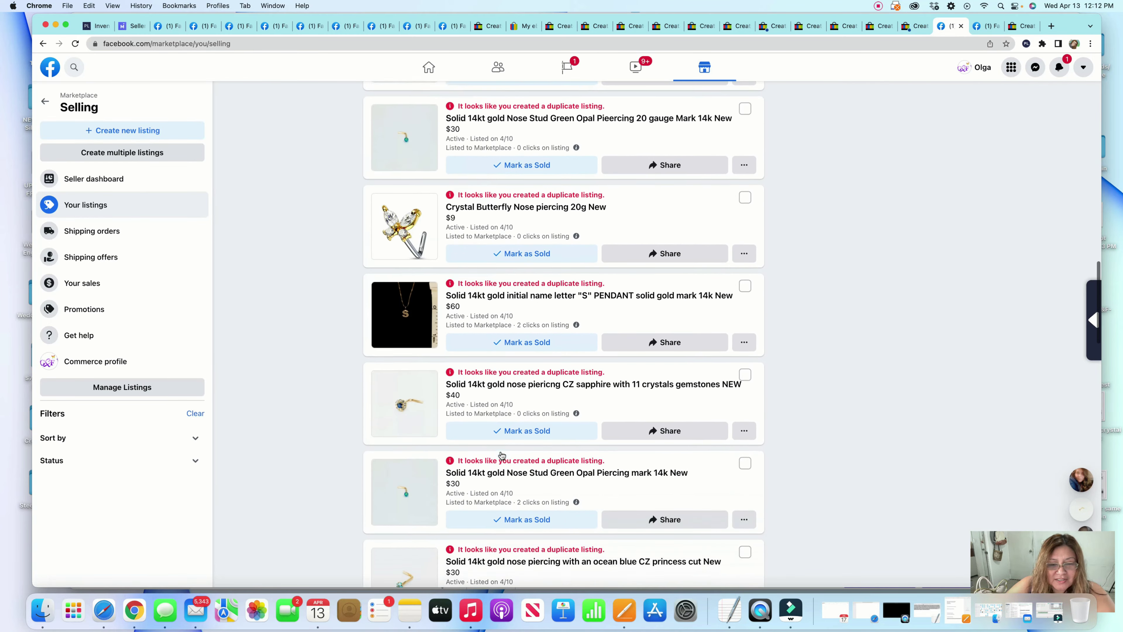
scroll(501, 454, "down", 15)
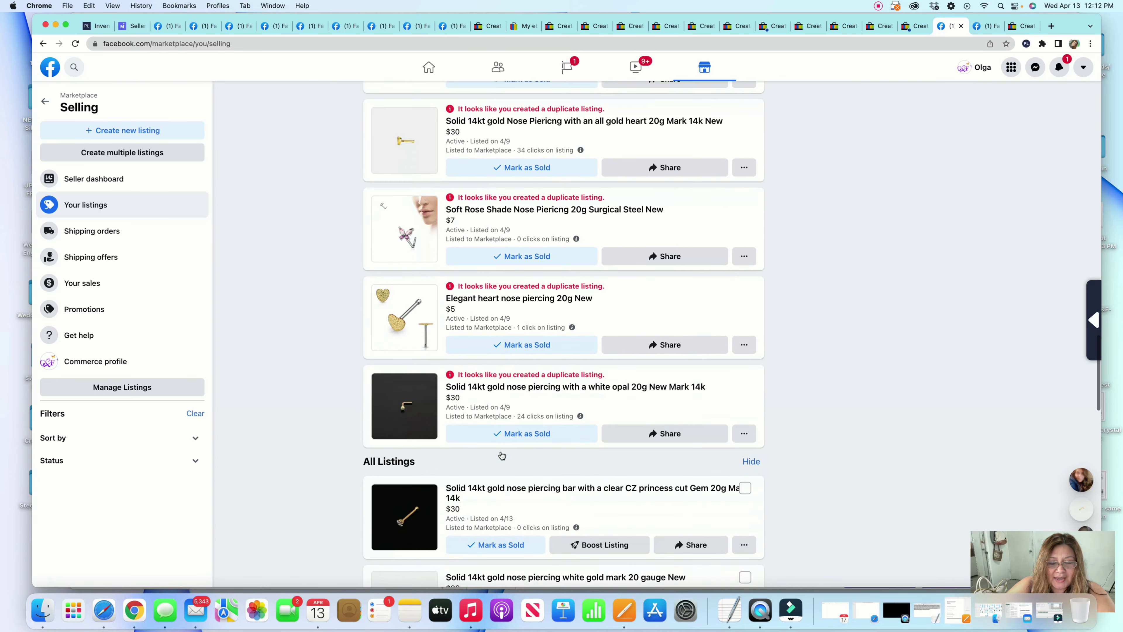
scroll(502, 456, "down", 8)
scroll(531, 443, "up", 2)
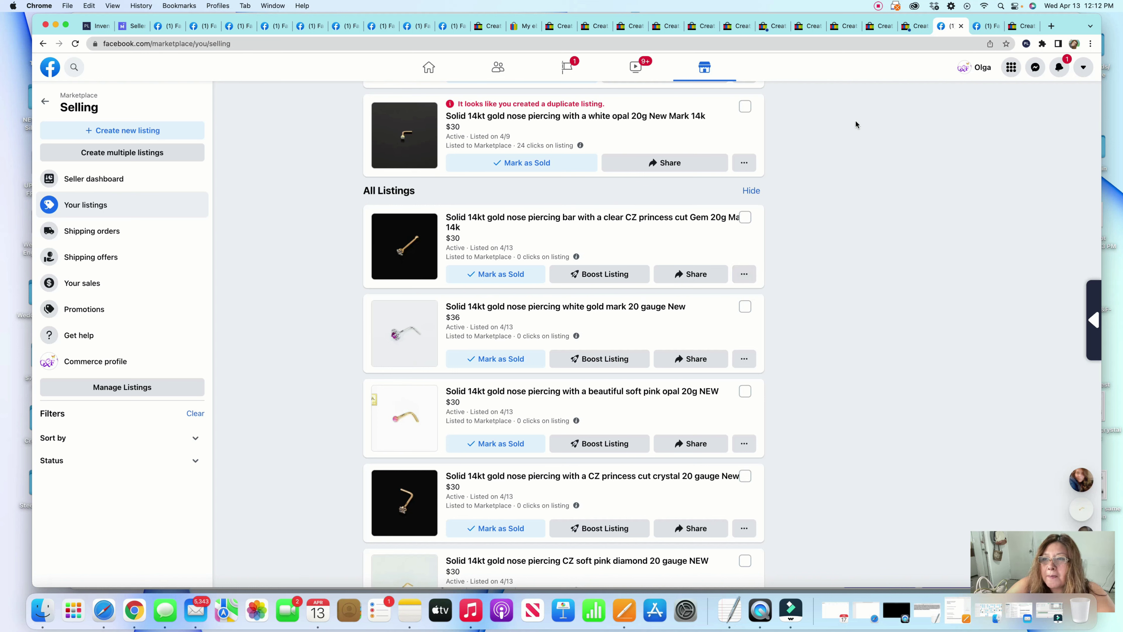
Switch to the eBay draft of the white gold ocean blue star nose piercing and delete its third photo, the one flagged with an error
left_click(1019, 26)
scroll(619, 241, "up", 3)
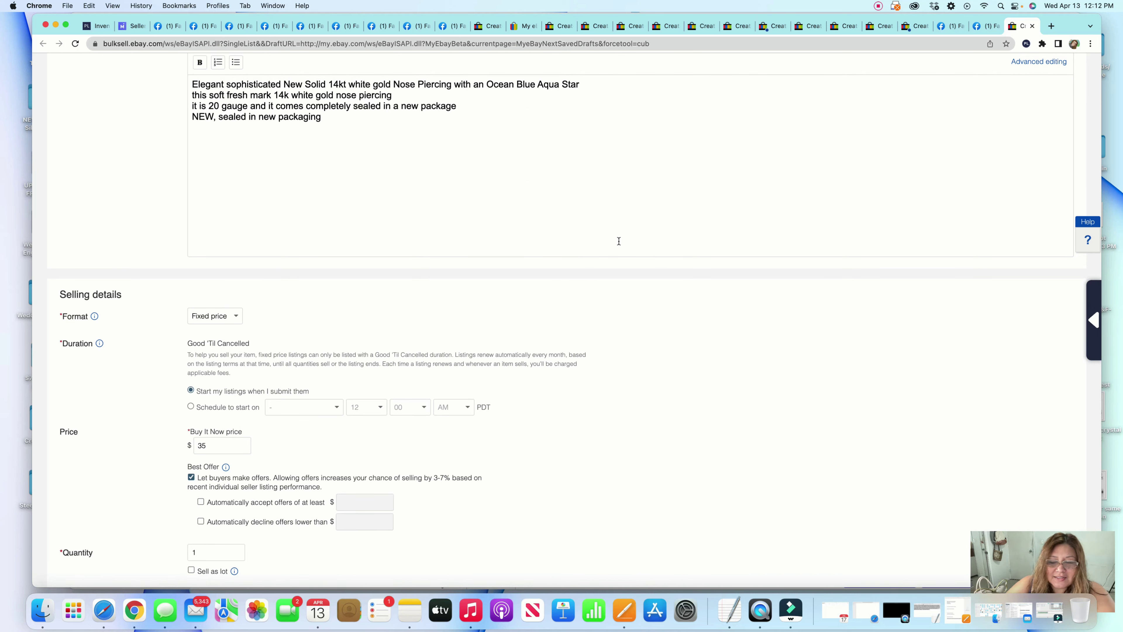
scroll(618, 241, "up", 6)
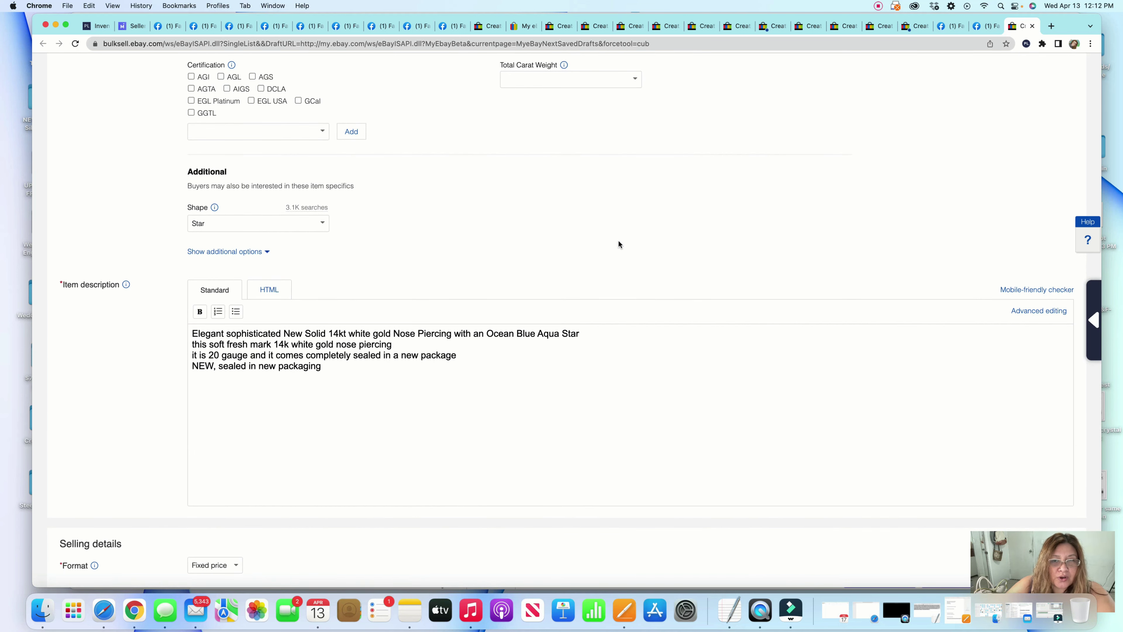
scroll(619, 243, "up", 15)
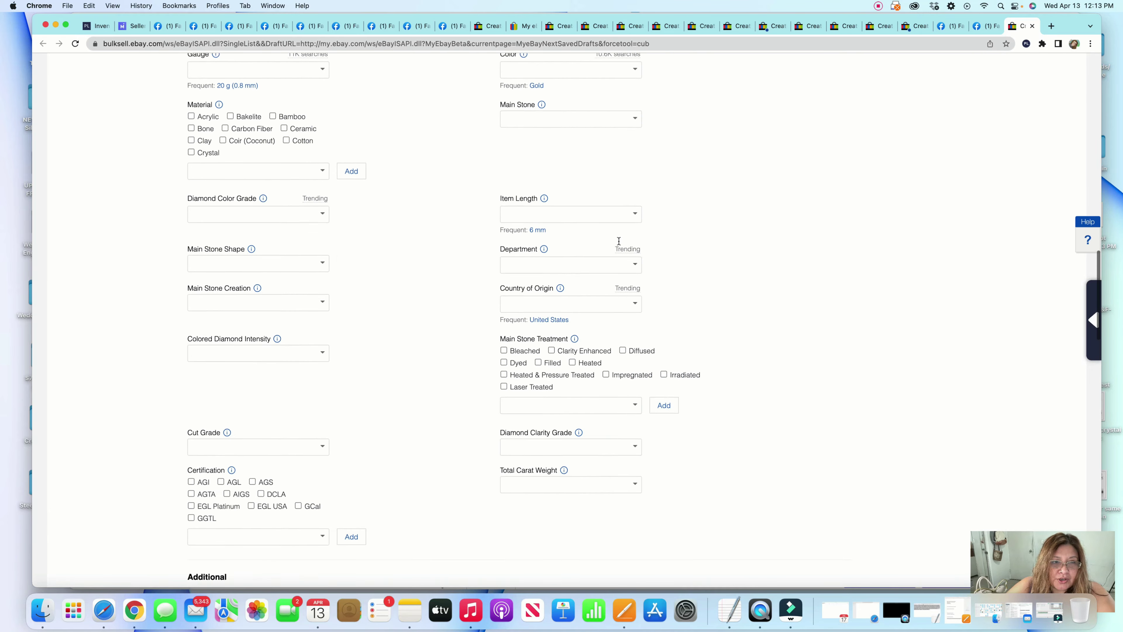
scroll(619, 244, "up", 20)
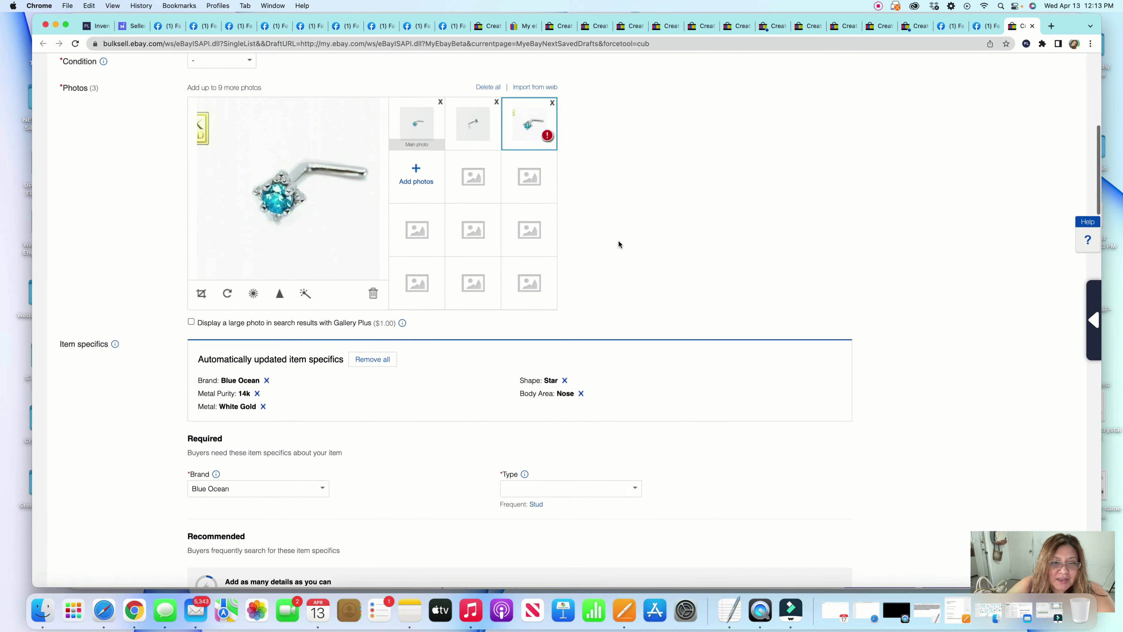
scroll(619, 249, "up", 2)
left_click(417, 198)
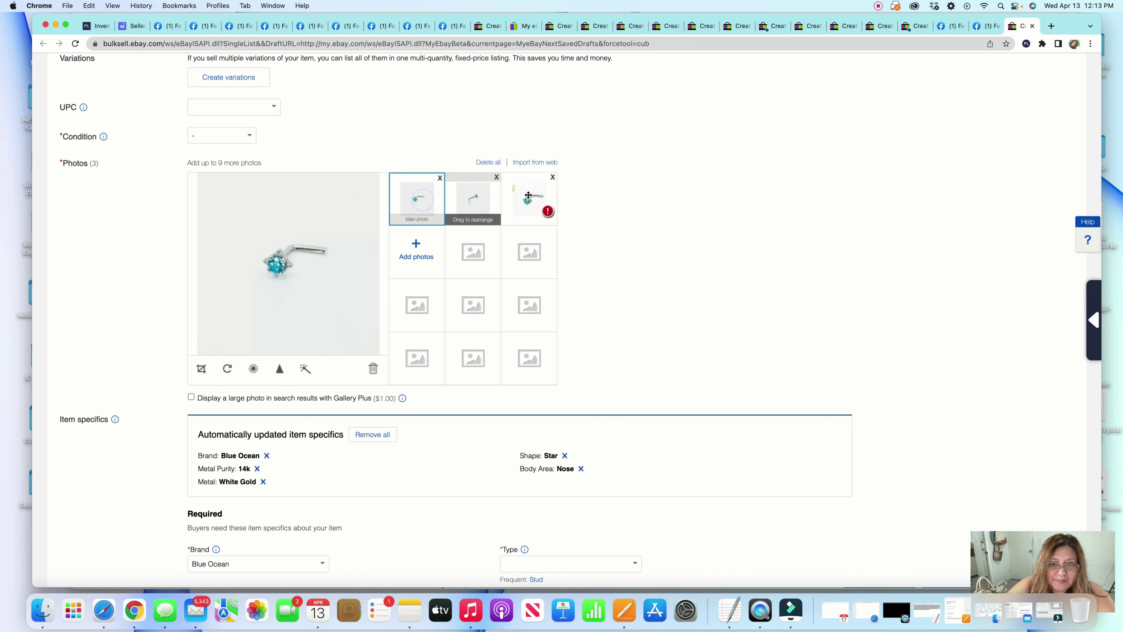
left_click(529, 195)
left_click(333, 294)
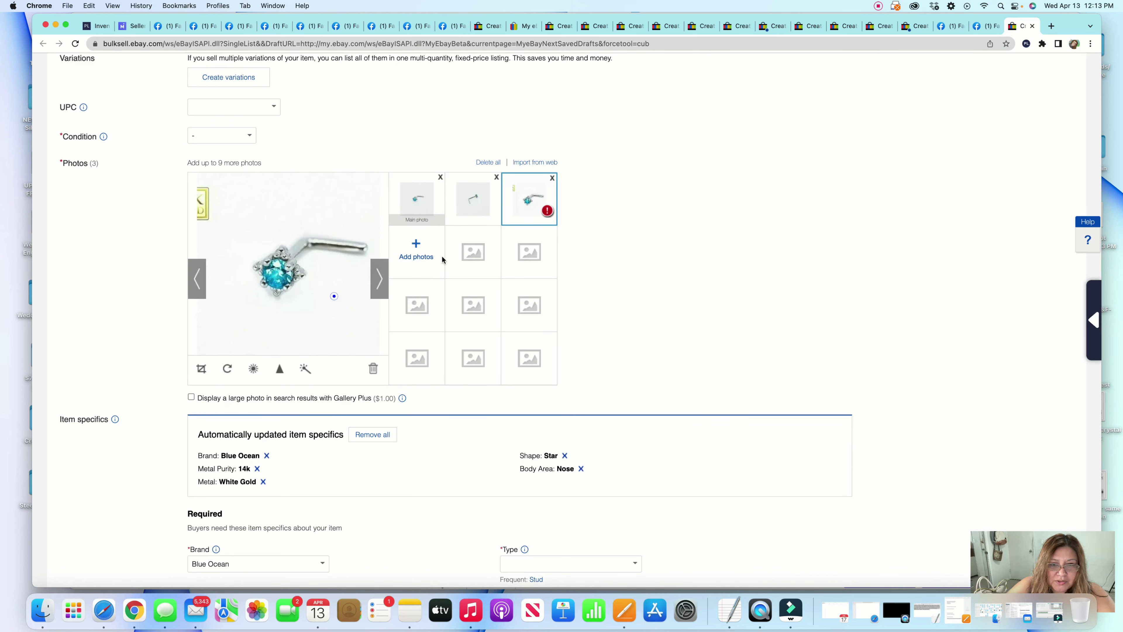
left_click(552, 178)
Review the eBay draft's title, category, condition, item specifics, description and selling details
scroll(501, 286, "up", 7)
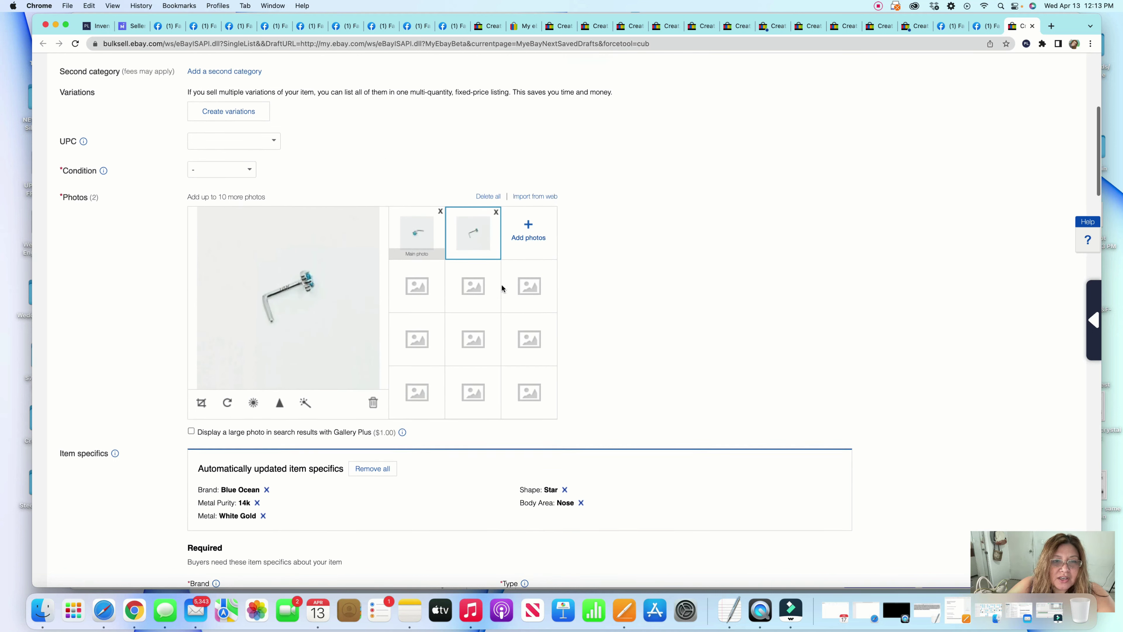
scroll(172, 239, "up", 1)
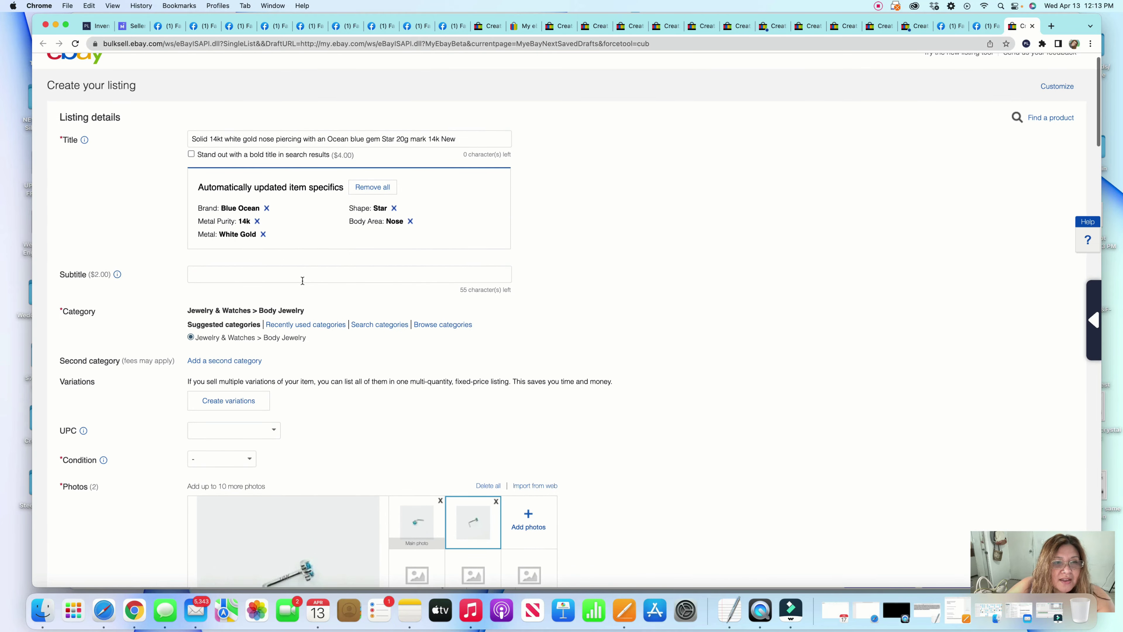
scroll(361, 310, "down", 5)
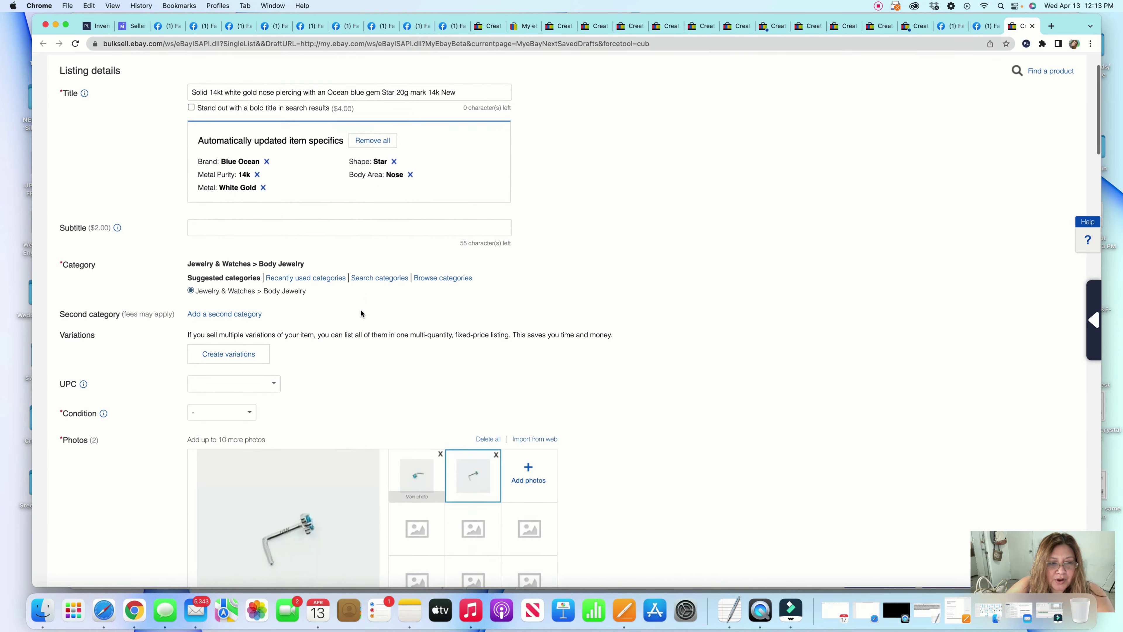
scroll(361, 312, "down", 15)
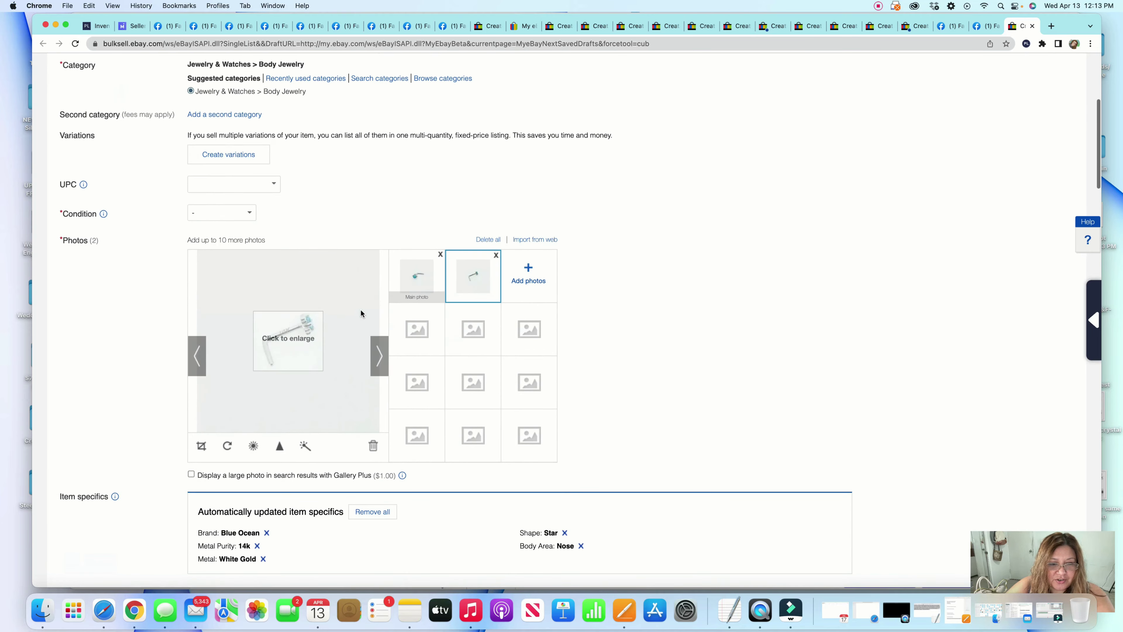
scroll(361, 312, "down", 4)
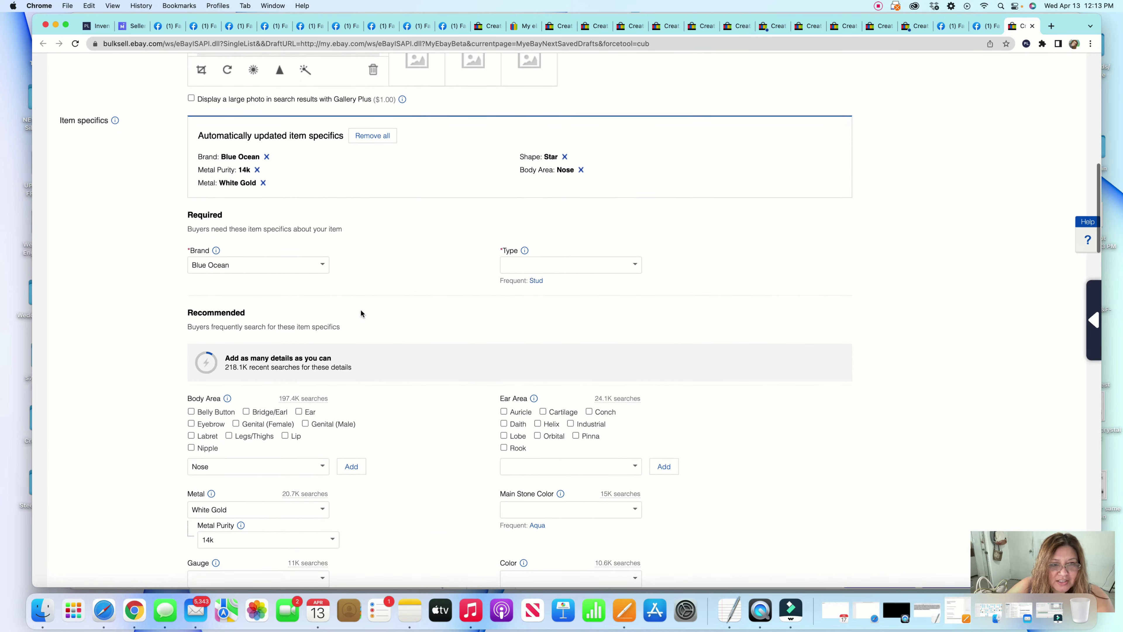
scroll(361, 313, "down", 4)
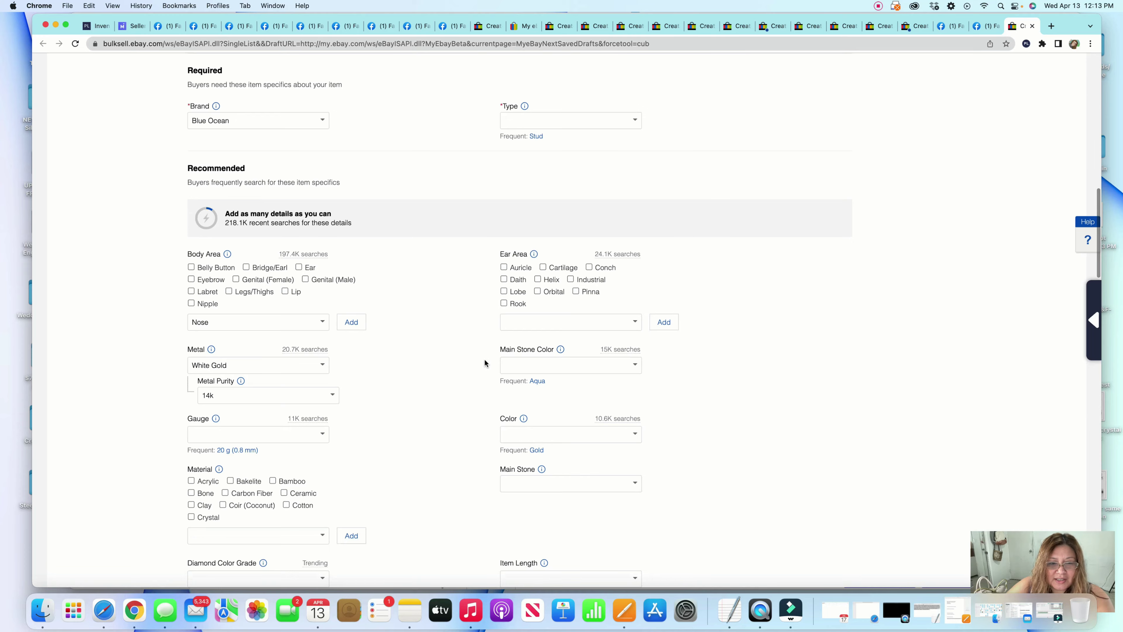
scroll(484, 361, "down", 16)
scroll(484, 362, "down", 8)
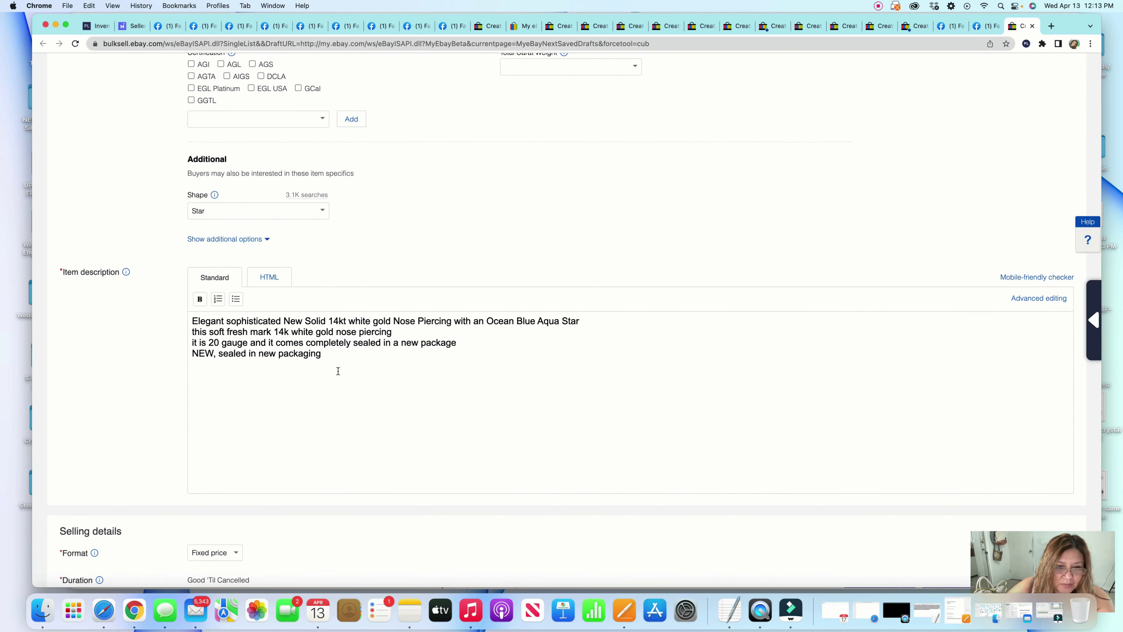
scroll(338, 371, "down", 11)
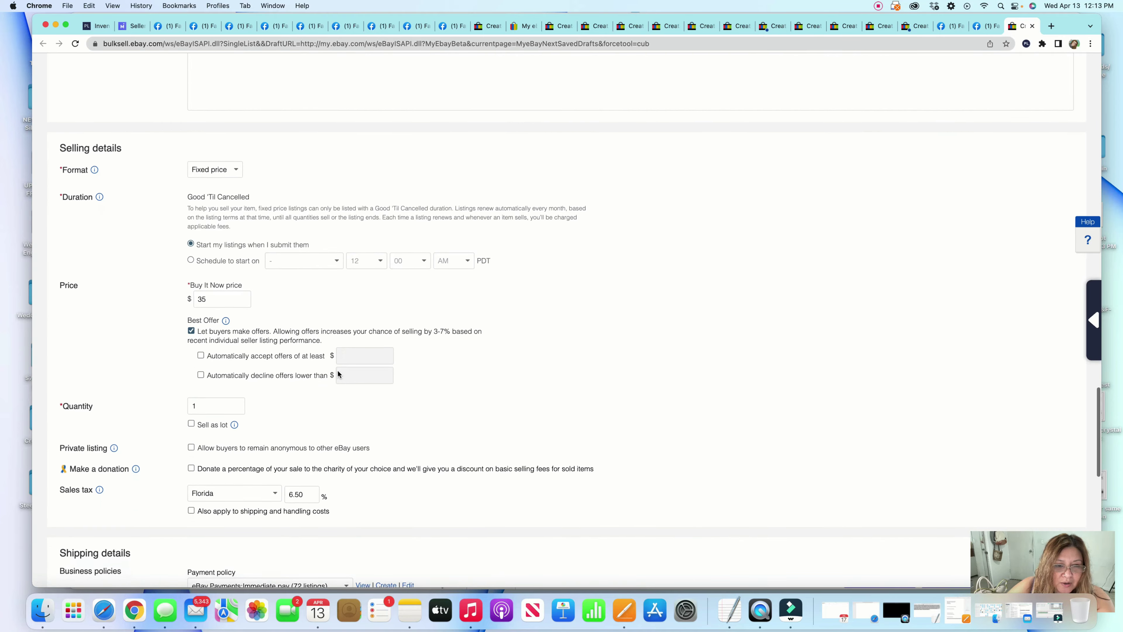
Review the eBay draft's shipping policies, package details, promotion options and fees, and return to the PrimeLister inventory
scroll(338, 374, "down", 3)
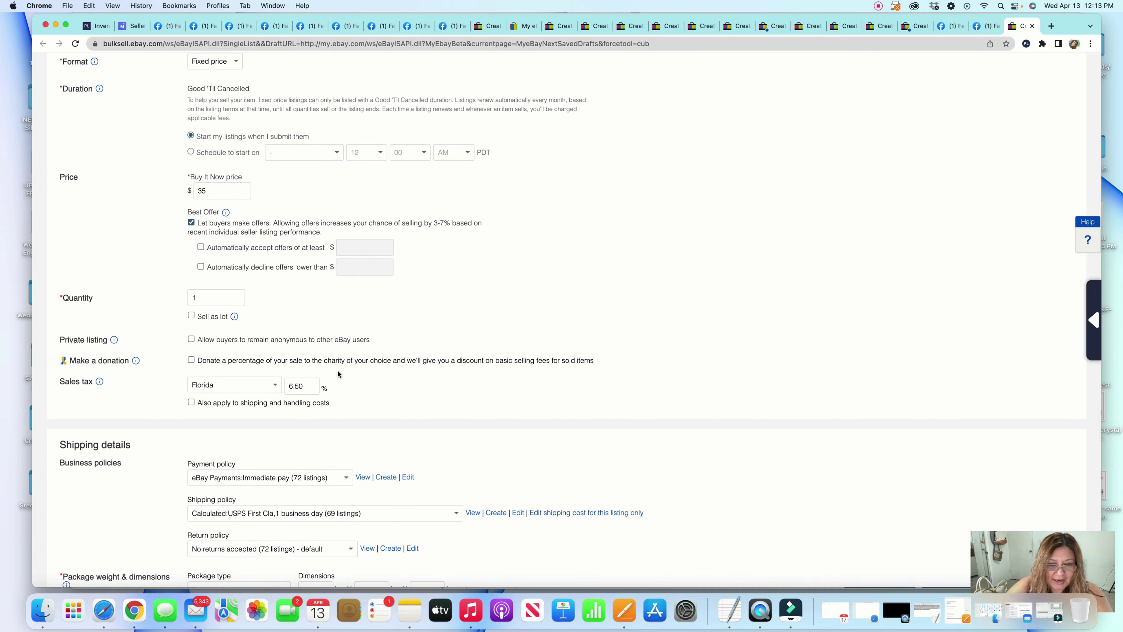
scroll(338, 374, "down", 15)
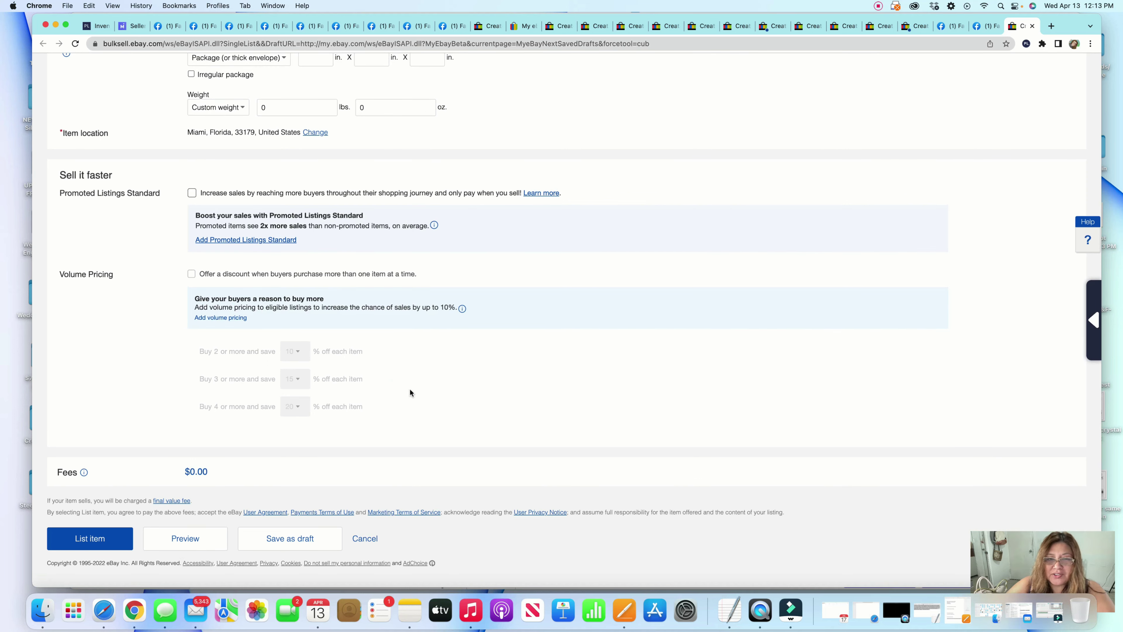
scroll(467, 364, "up", 5)
scroll(466, 366, "up", 15)
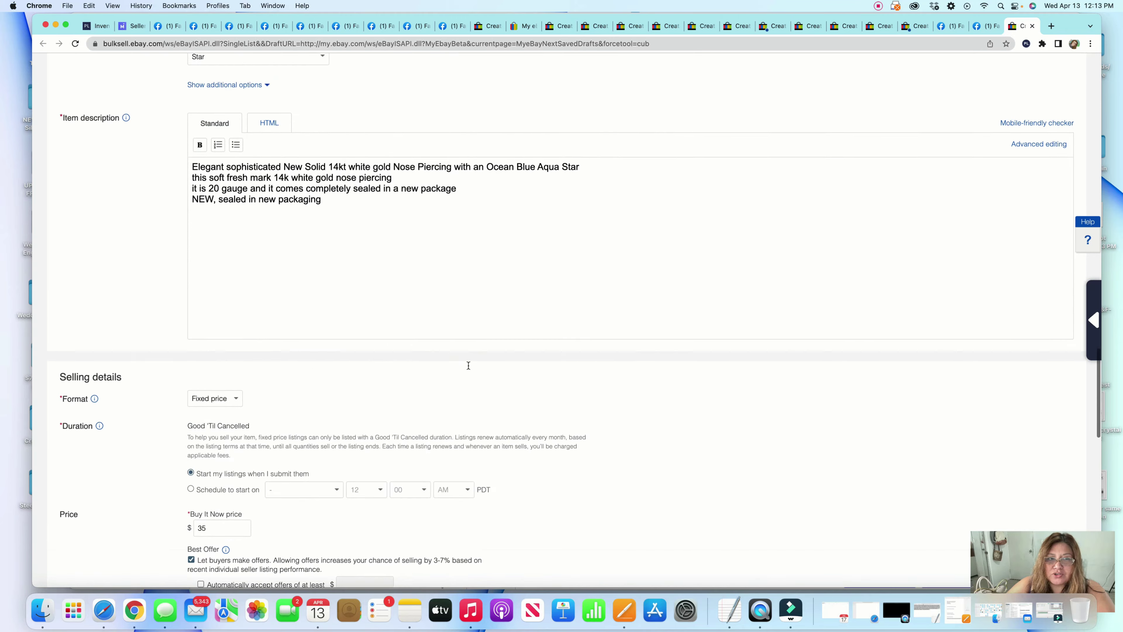
left_click(90, 26)
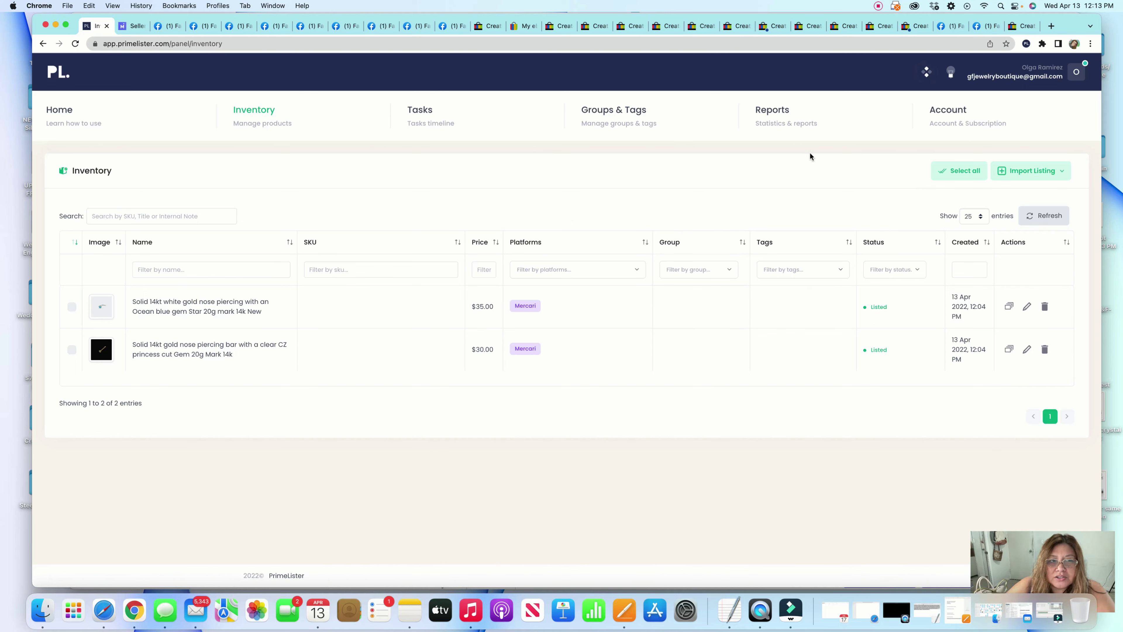
Go to the nosegemboutique.com website in place of the first eBay listing page that is still being filled in
left_click(487, 28)
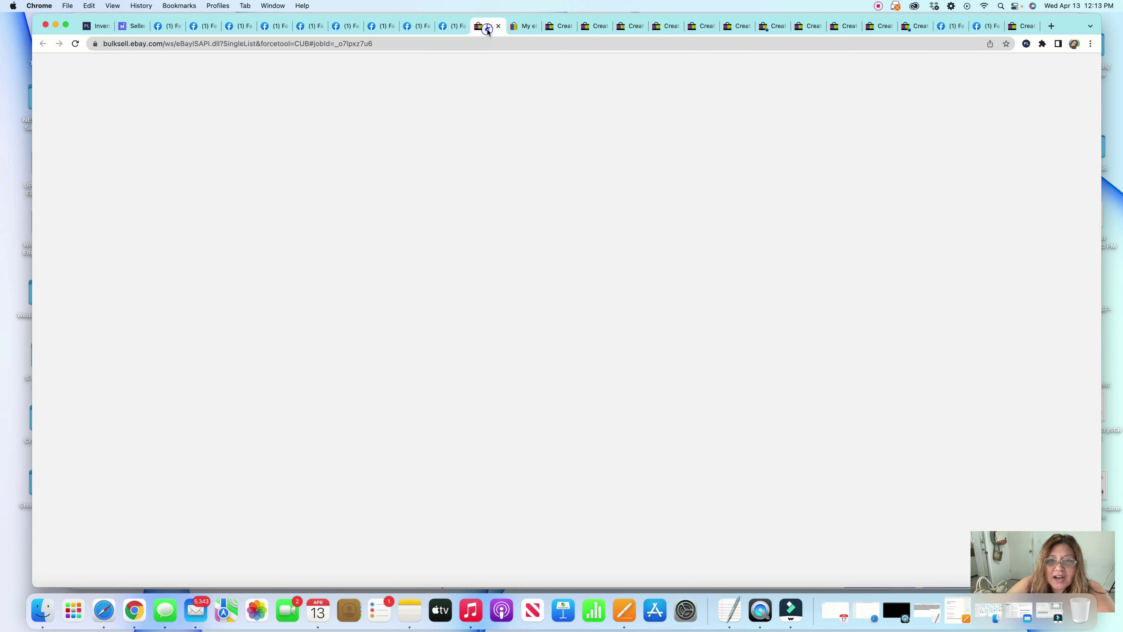
left_click(398, 44)
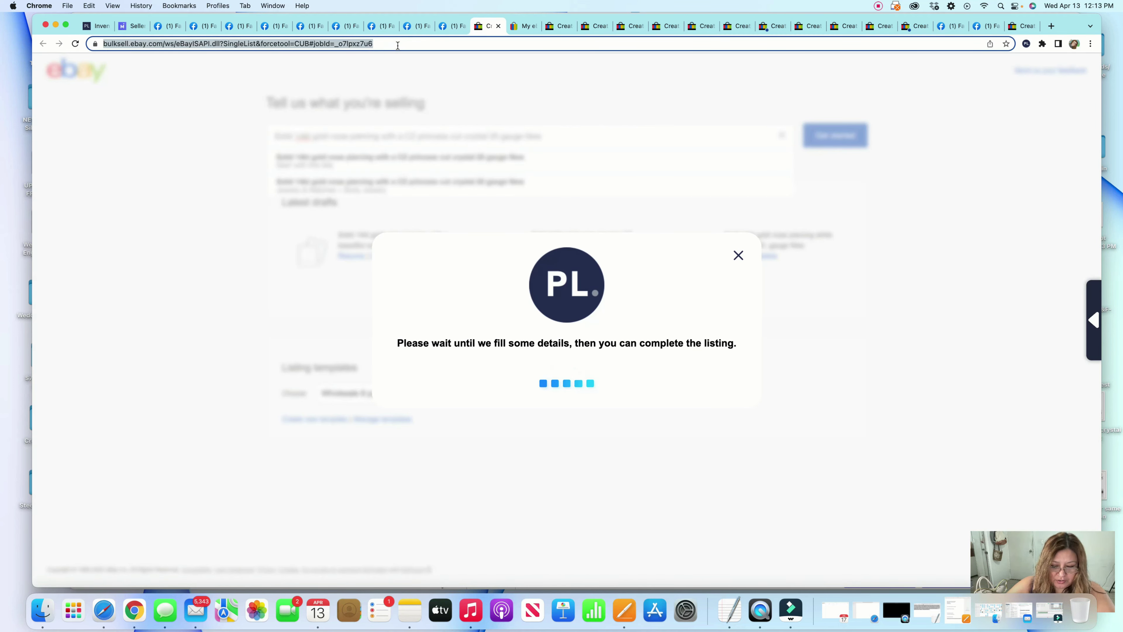
type("w")
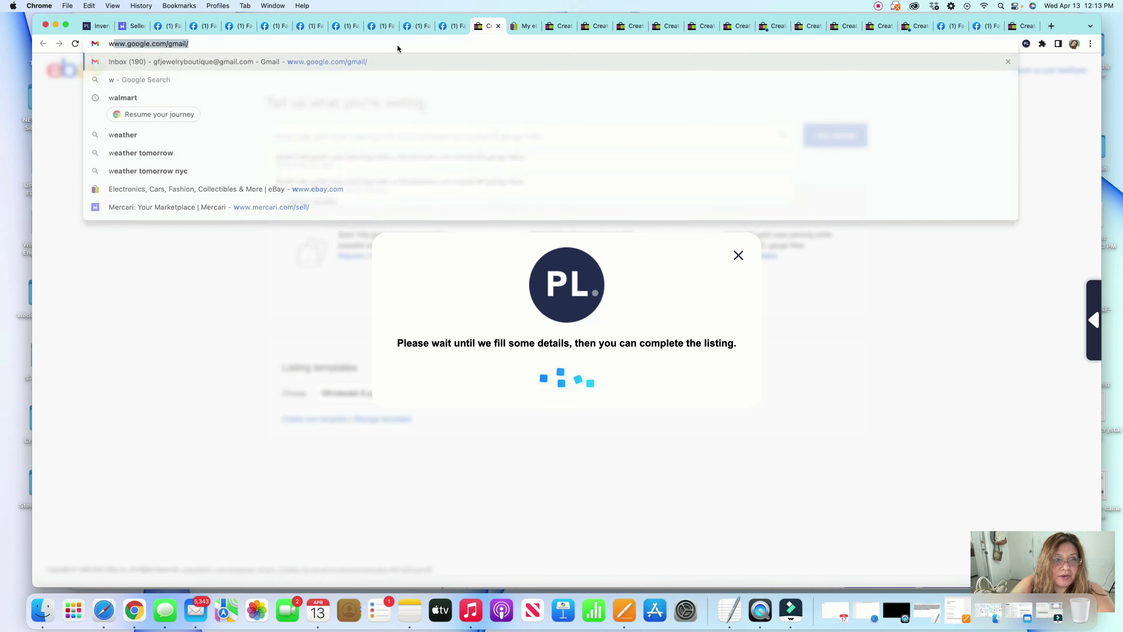
type("ww.nose")
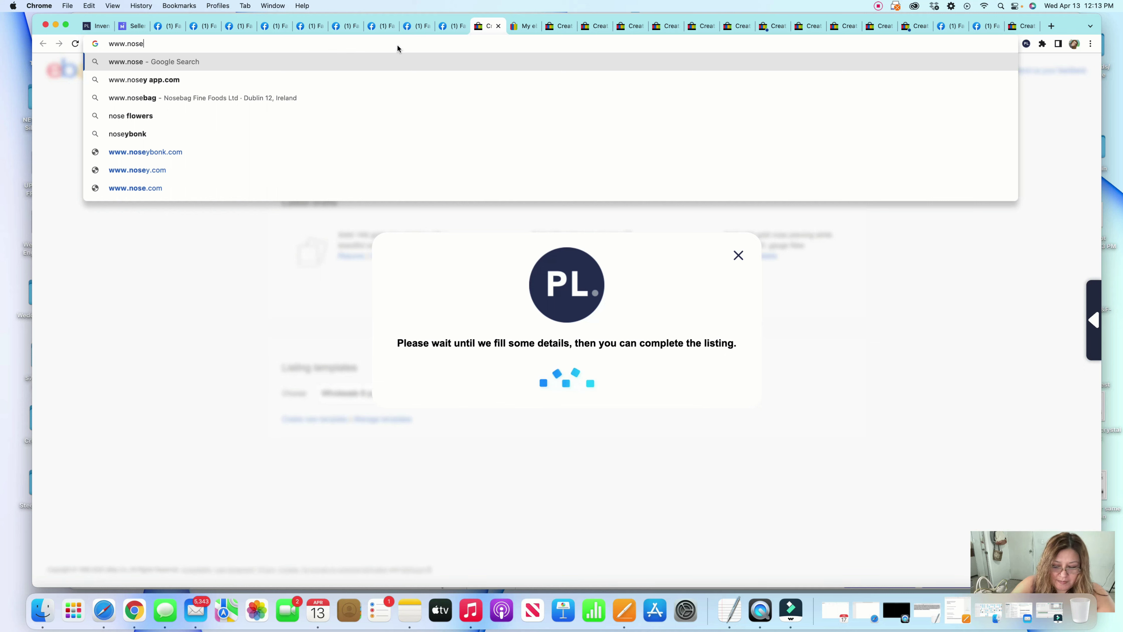
type("gembo")
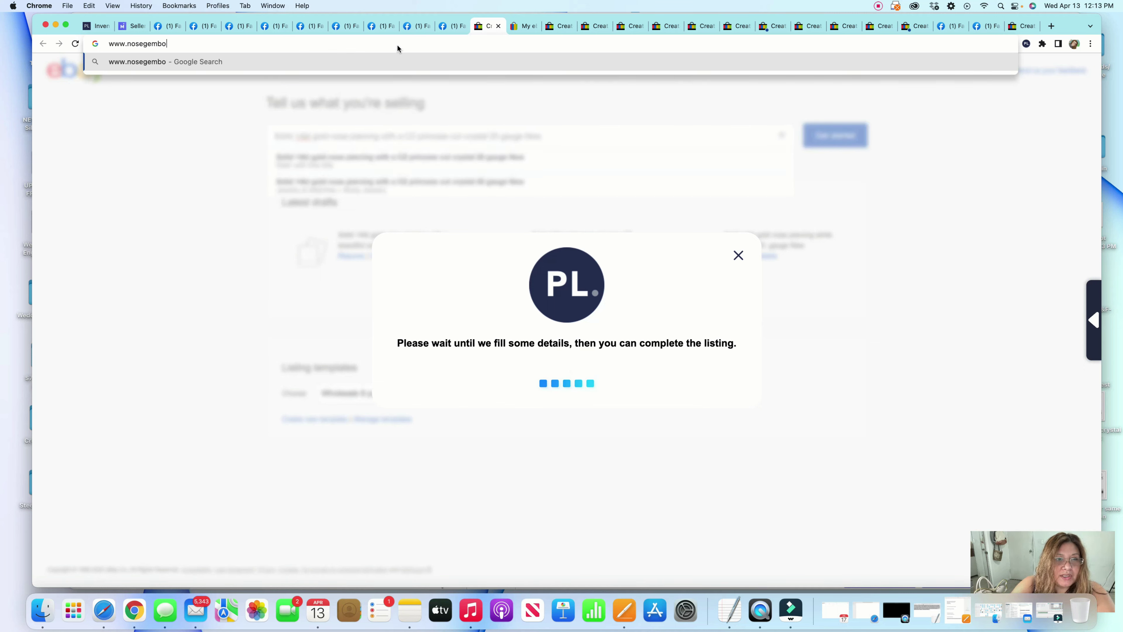
type("utique.com")
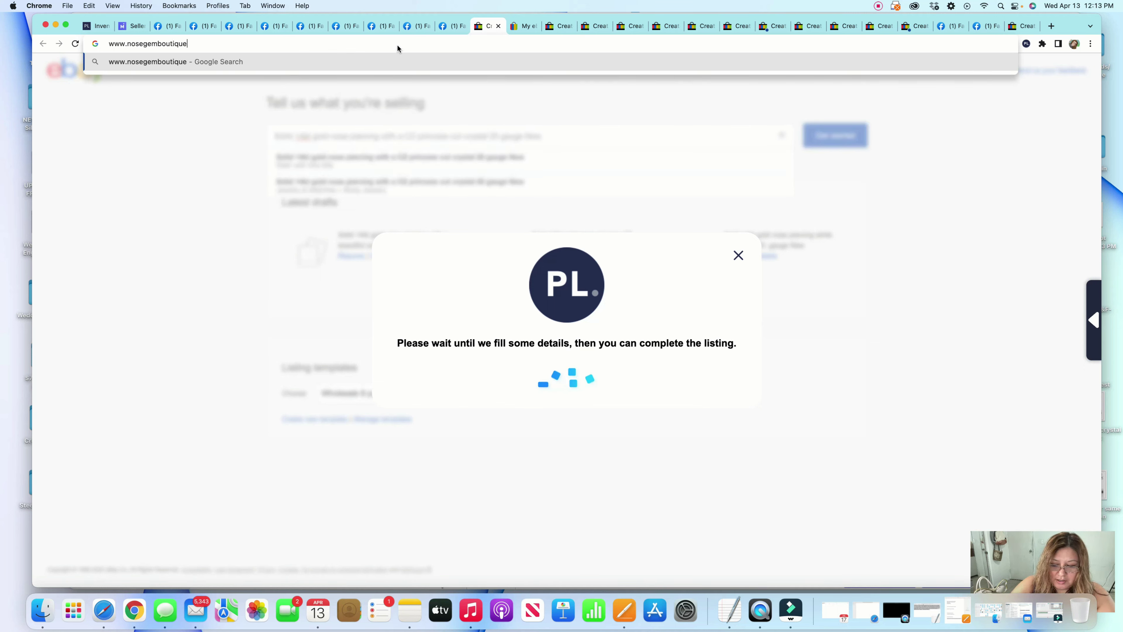
key("Return")
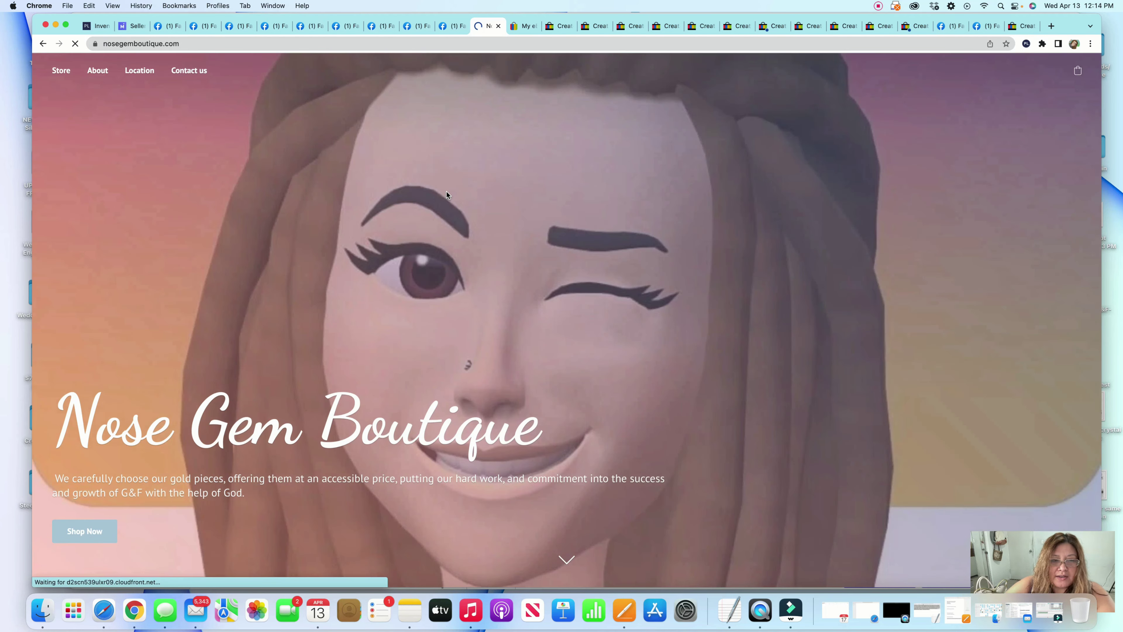
Browse the Nose Gem Boutique home page, examining its jewelry categories and the featured products with their prices
scroll(470, 334, "down", 10)
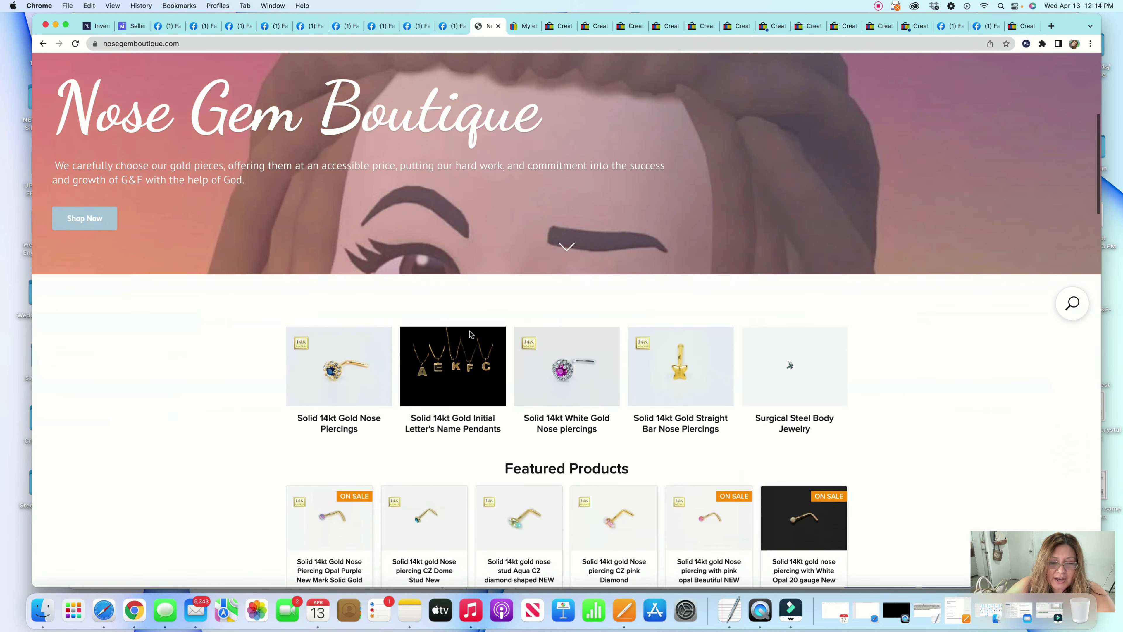
scroll(470, 335, "down", 5)
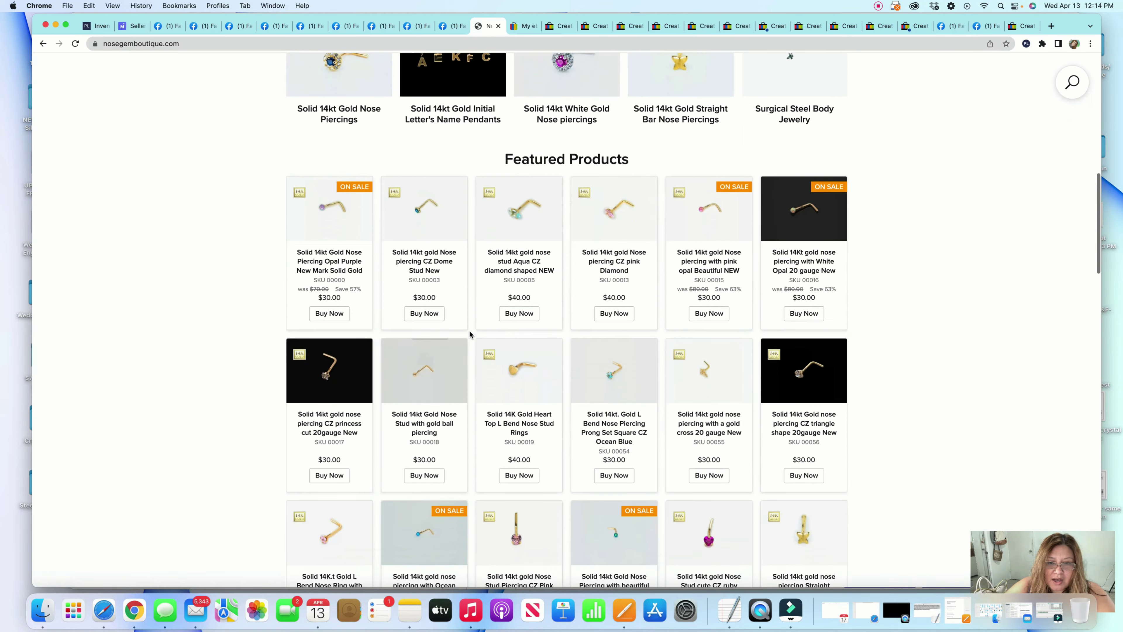
scroll(469, 334, "down", 8)
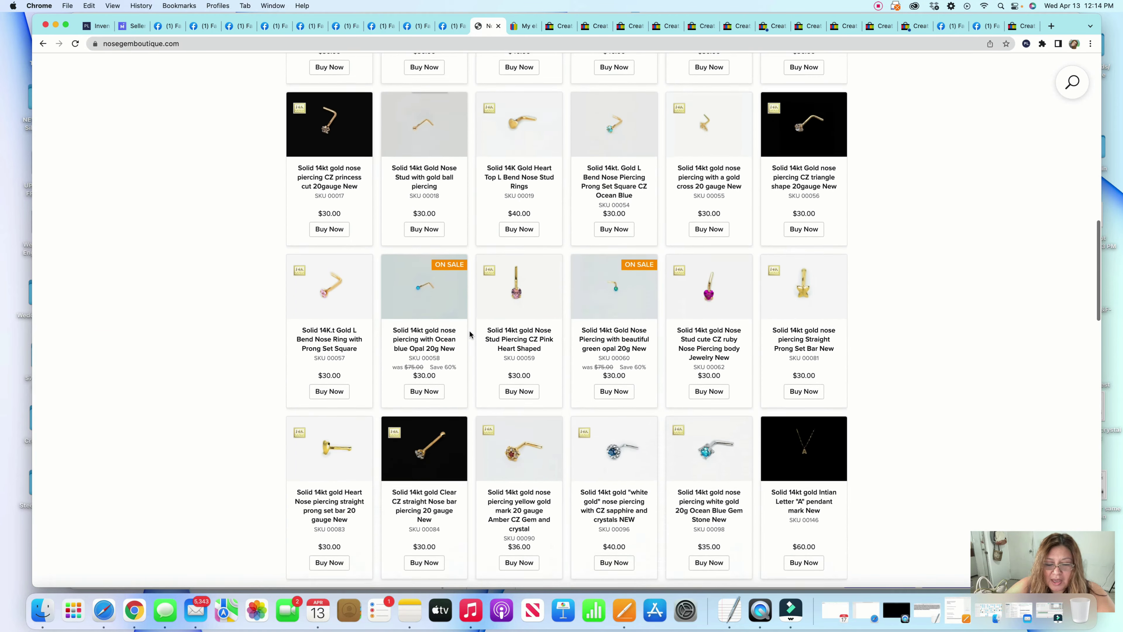
scroll(470, 334, "down", 5)
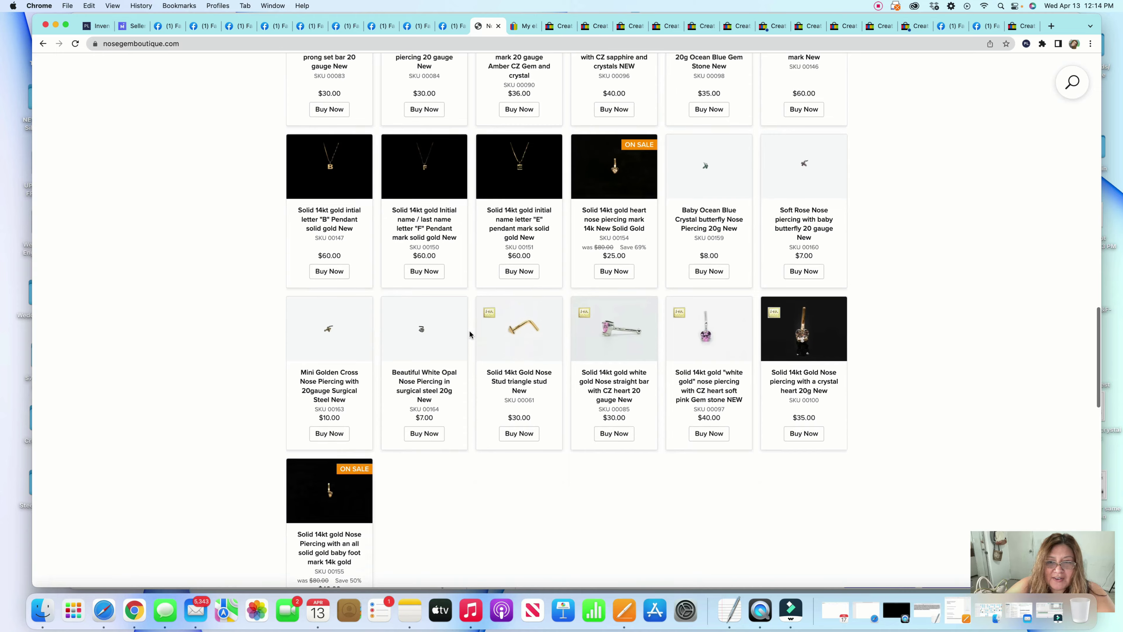
scroll(470, 334, "up", 6)
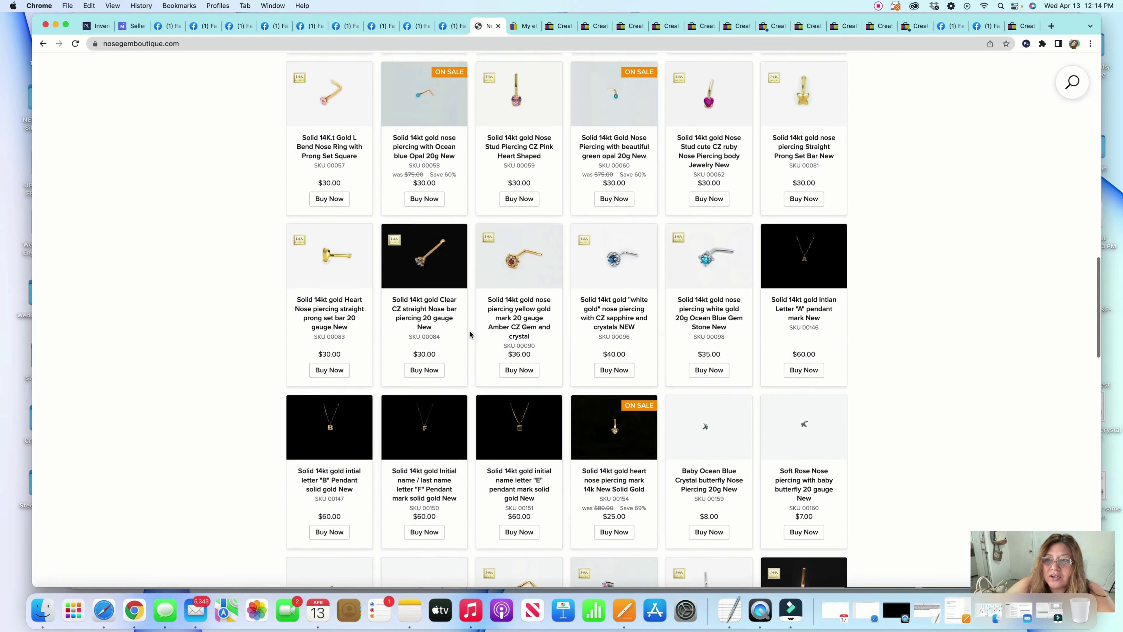
scroll(469, 334, "up", 5)
scroll(470, 334, "down", 5)
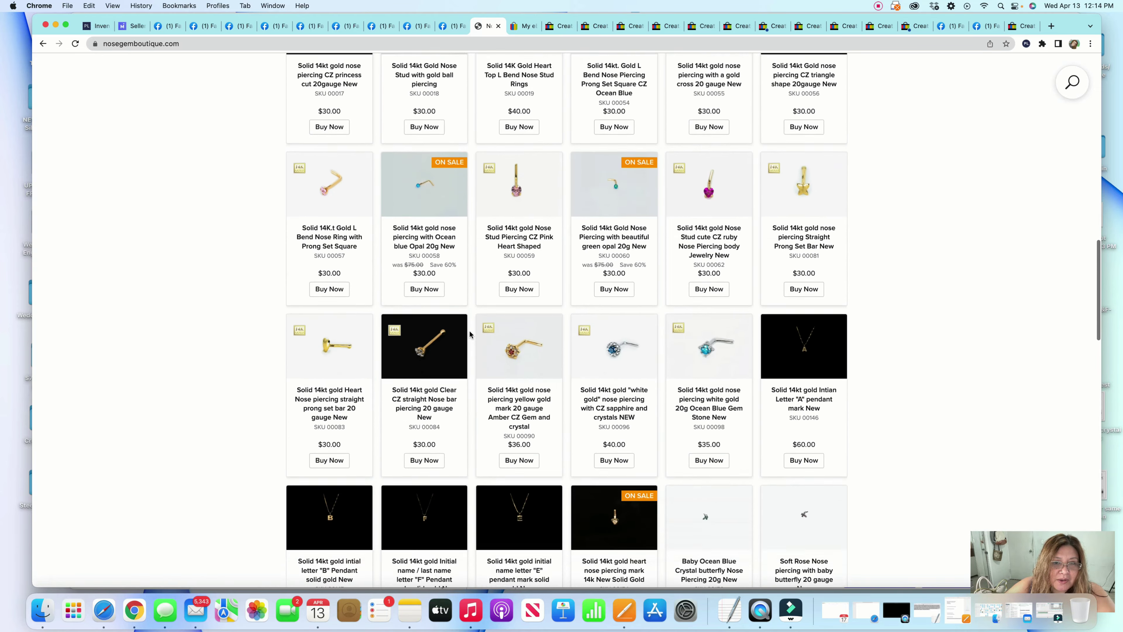
scroll(469, 334, "up", 4)
scroll(470, 330, "up", 20)
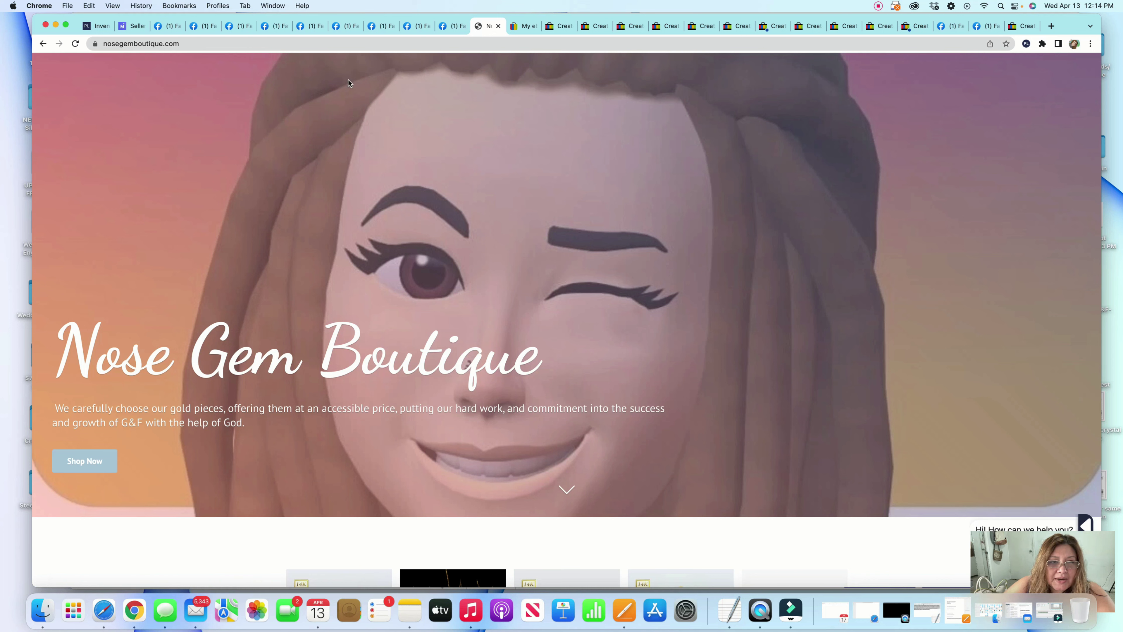
scroll(419, 196, "down", 5)
scroll(419, 196, "down", 6)
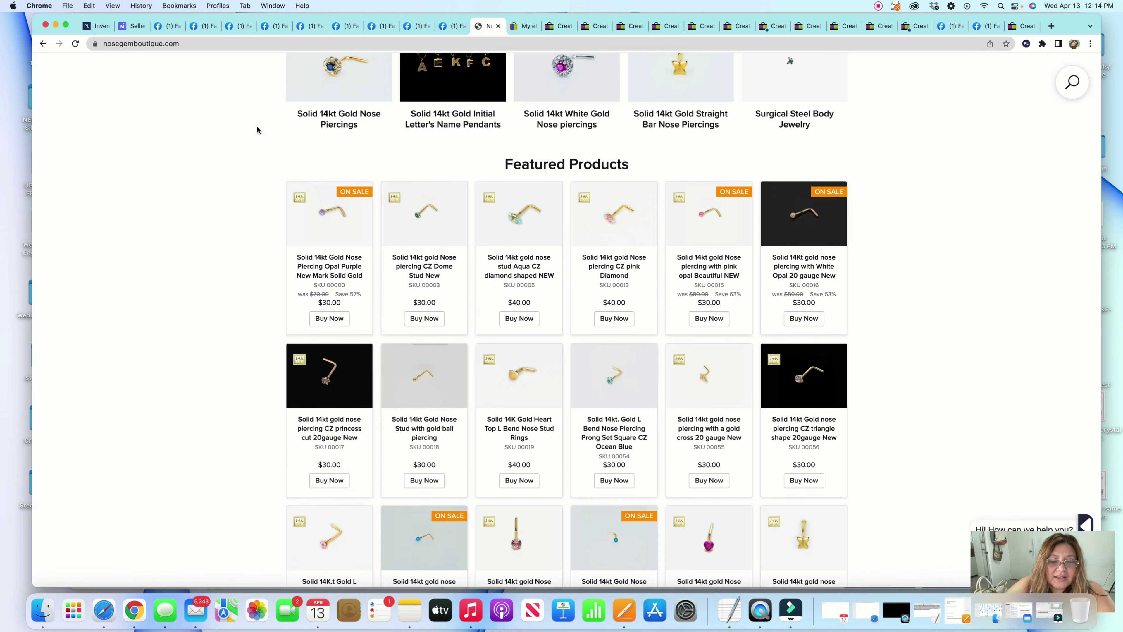
scroll(406, 171, "down", 4)
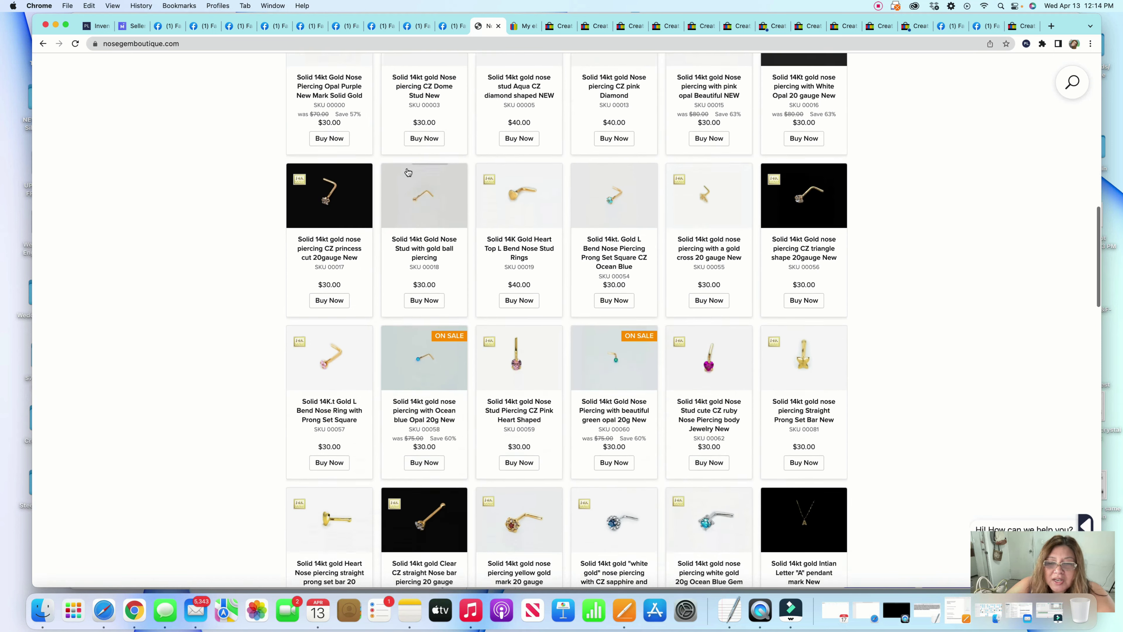
scroll(408, 171, "down", 2)
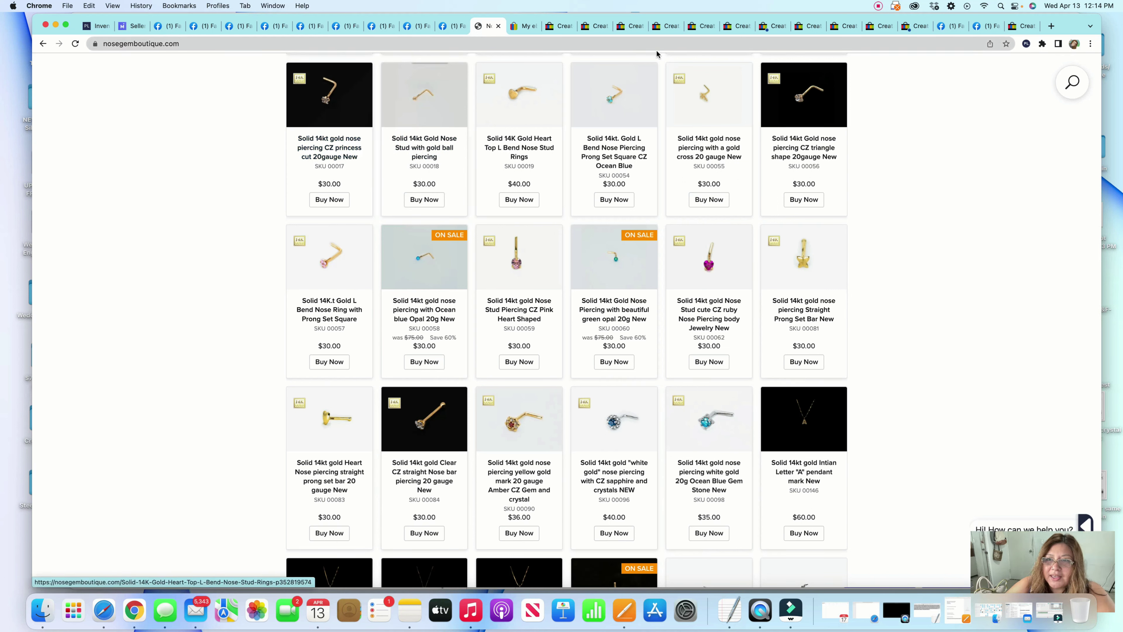
left_click(878, 7)
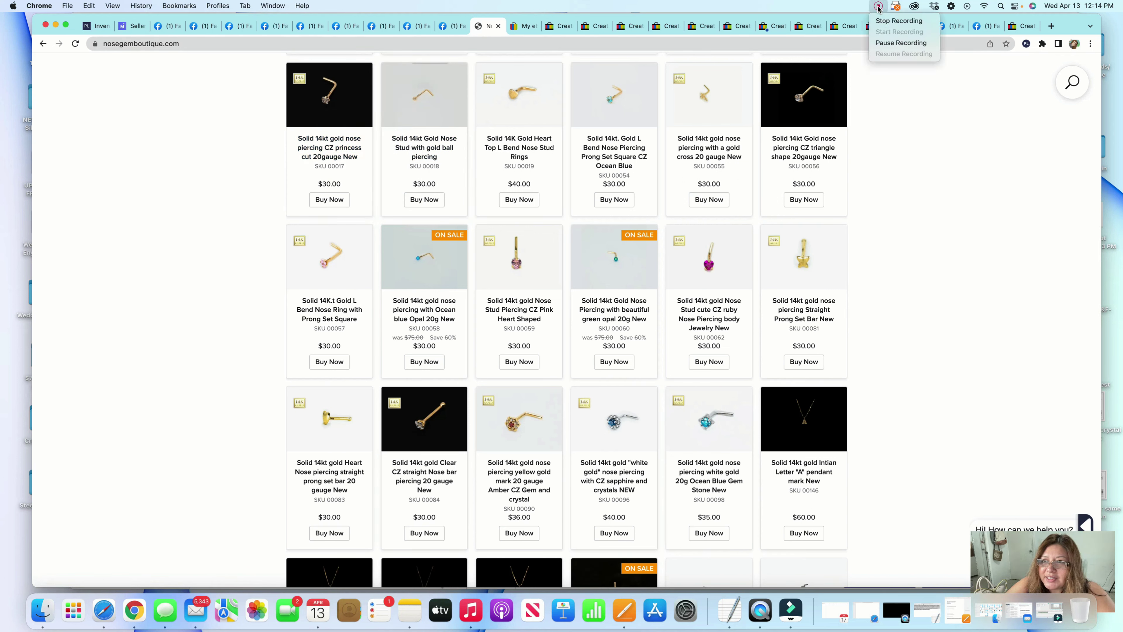